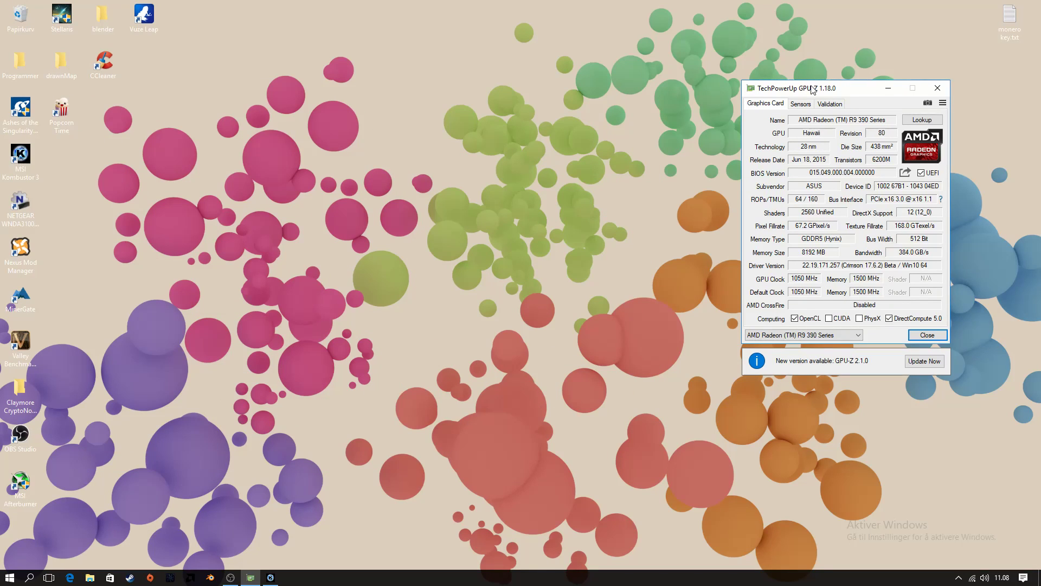
- Reposition the GPU-Z window near the centre of the screen
drag(810, 91, 841, 79)
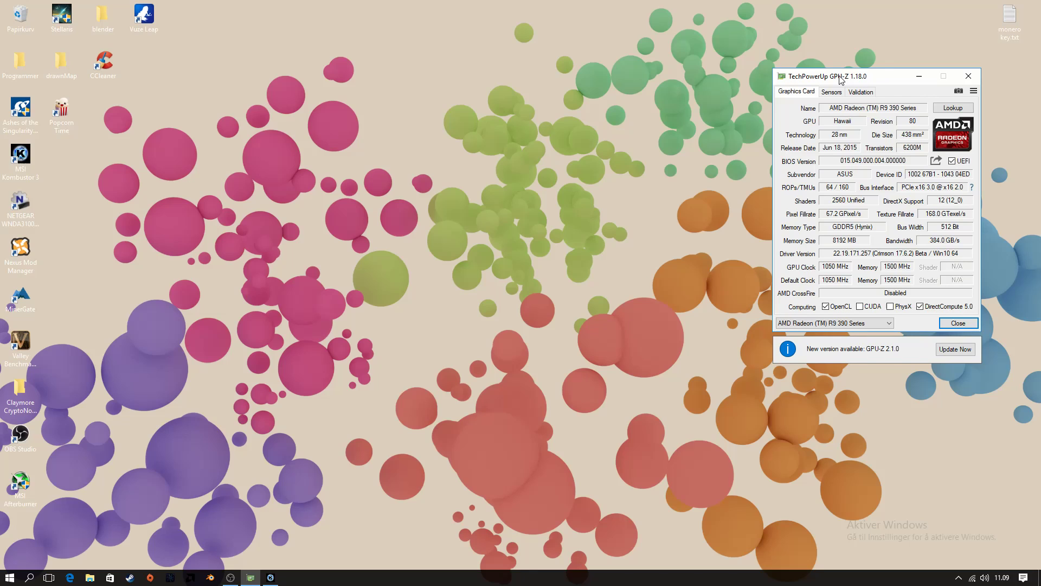
drag(861, 77, 535, 111)
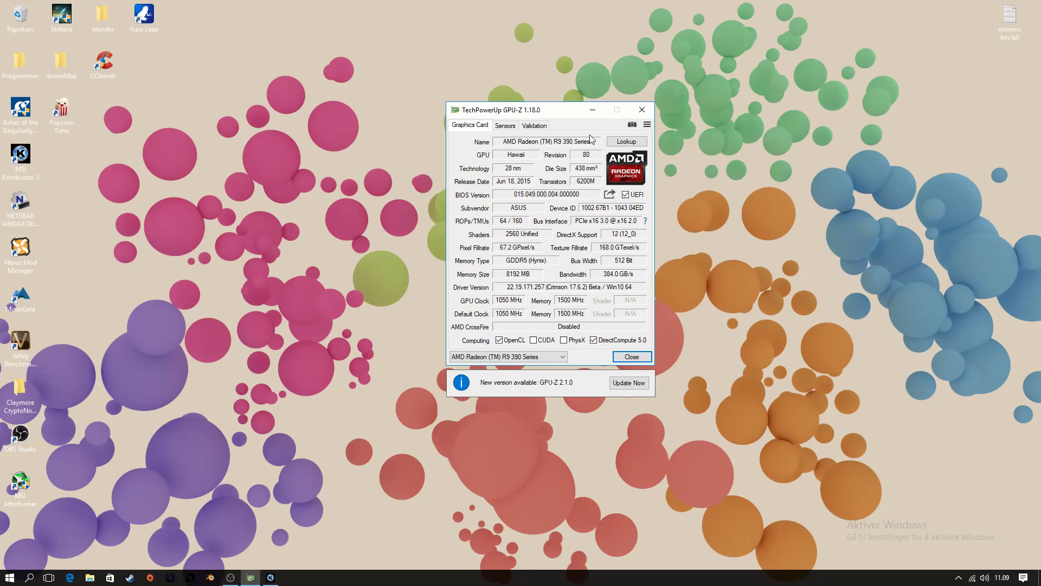
mouse_move(572, 148)
drag(553, 112, 570, 110)
- Show GPU-Z's Sensors readings, park GPU-Z top-right, and restore the Kombustor launcher
click(522, 123)
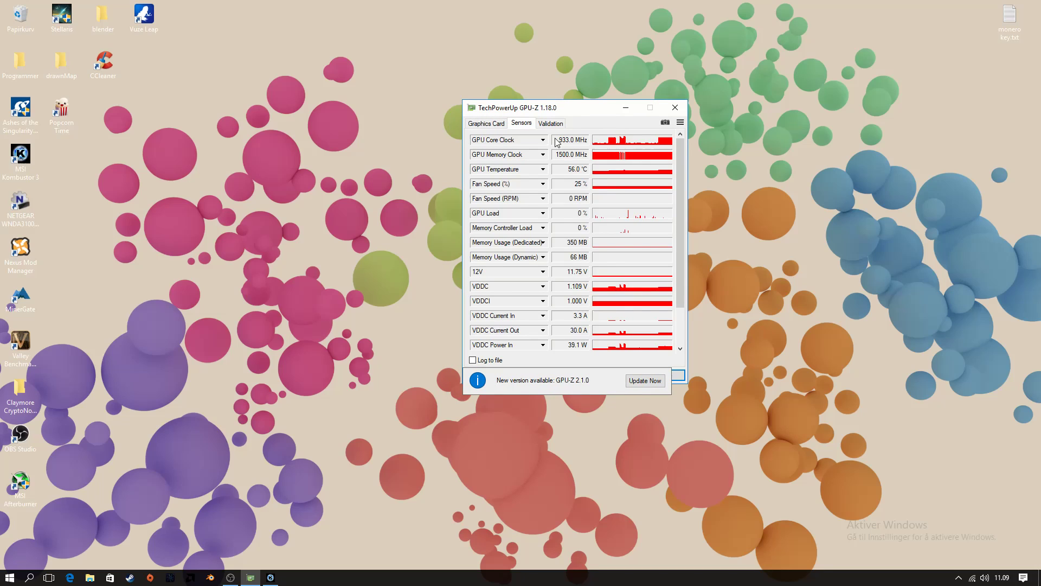
scroll(565, 159, down, 1)
scroll(558, 146, up, 1)
scroll(607, 249, down, 3)
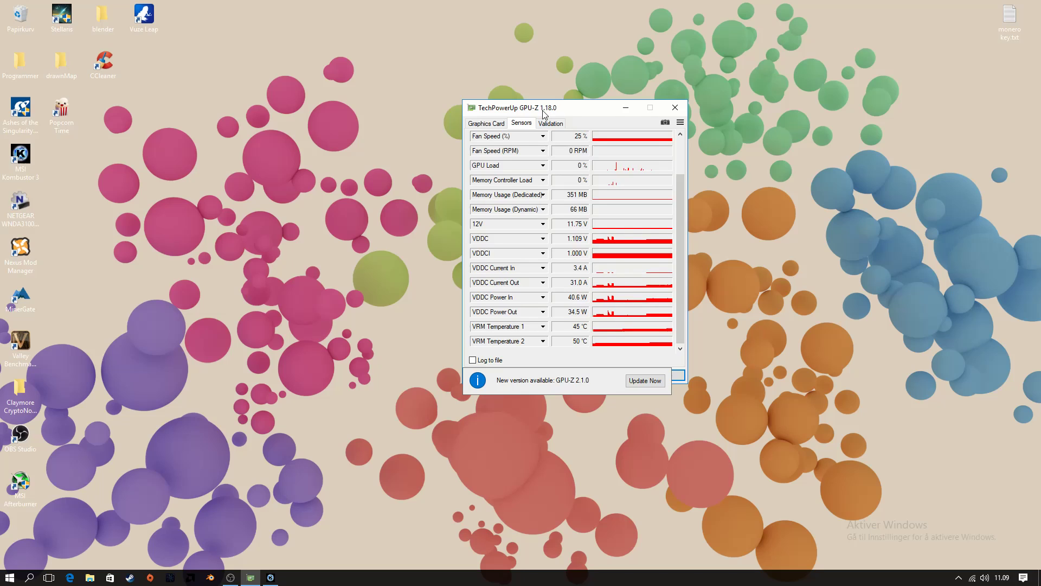
drag(545, 108, 897, 23)
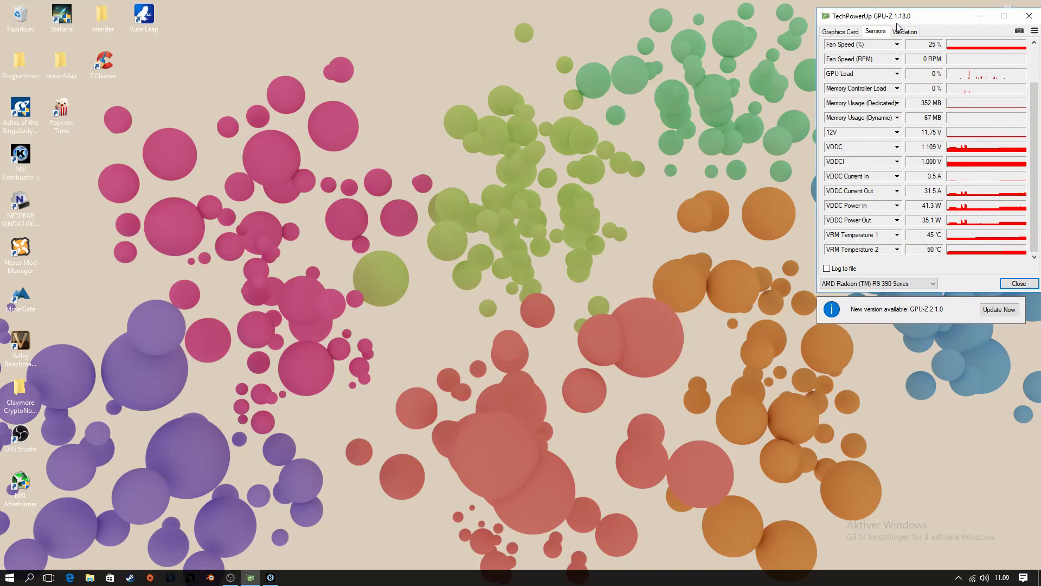
click(270, 577)
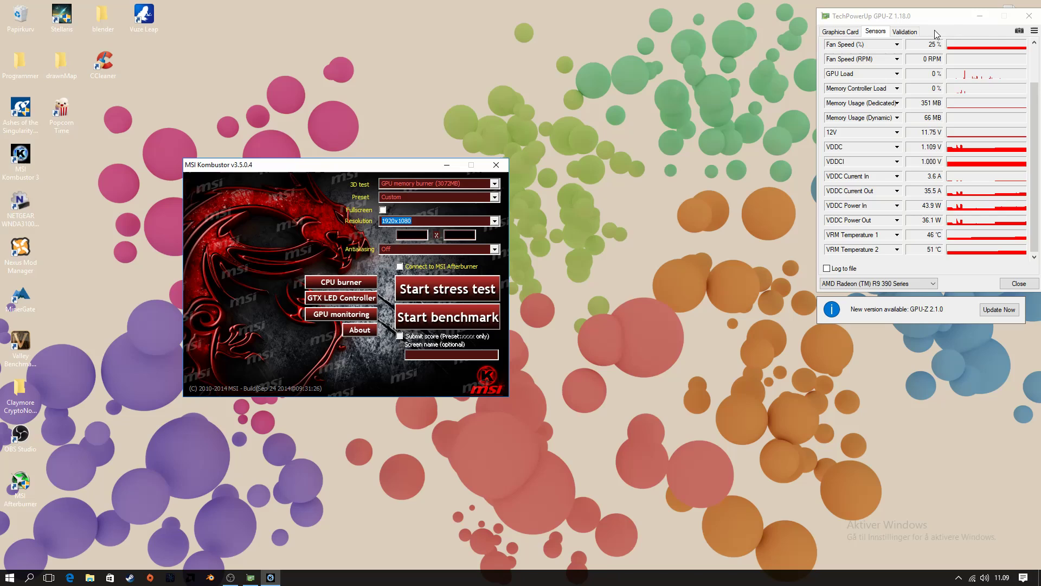
click(836, 32)
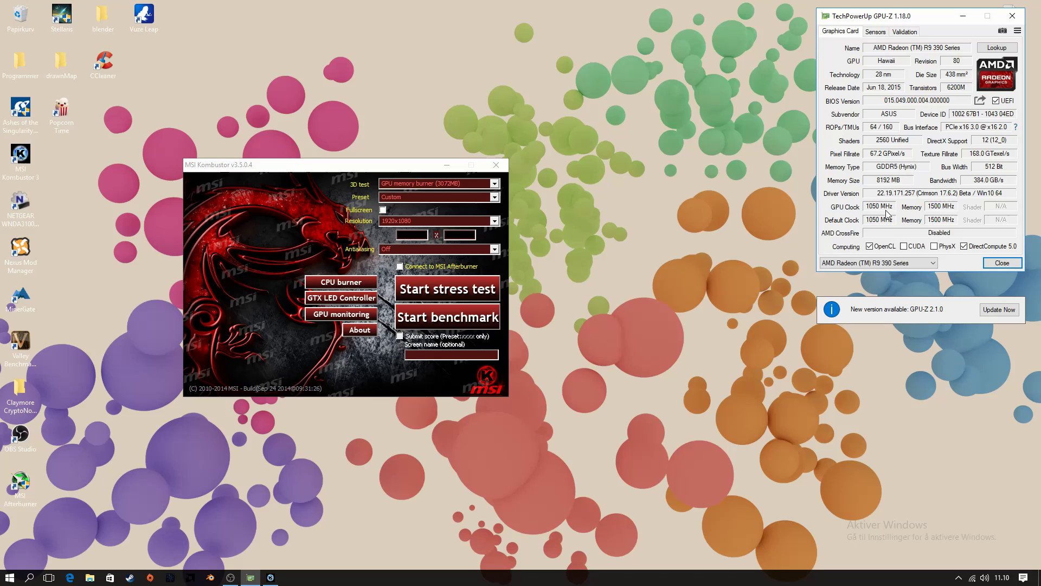
mouse_move(878, 212)
mouse_move(891, 48)
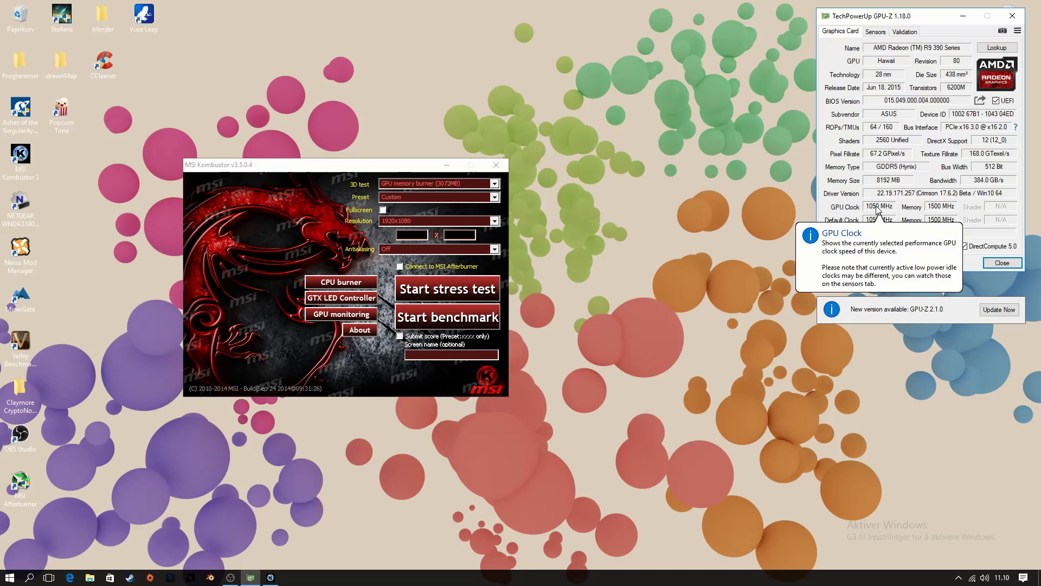
click(875, 32)
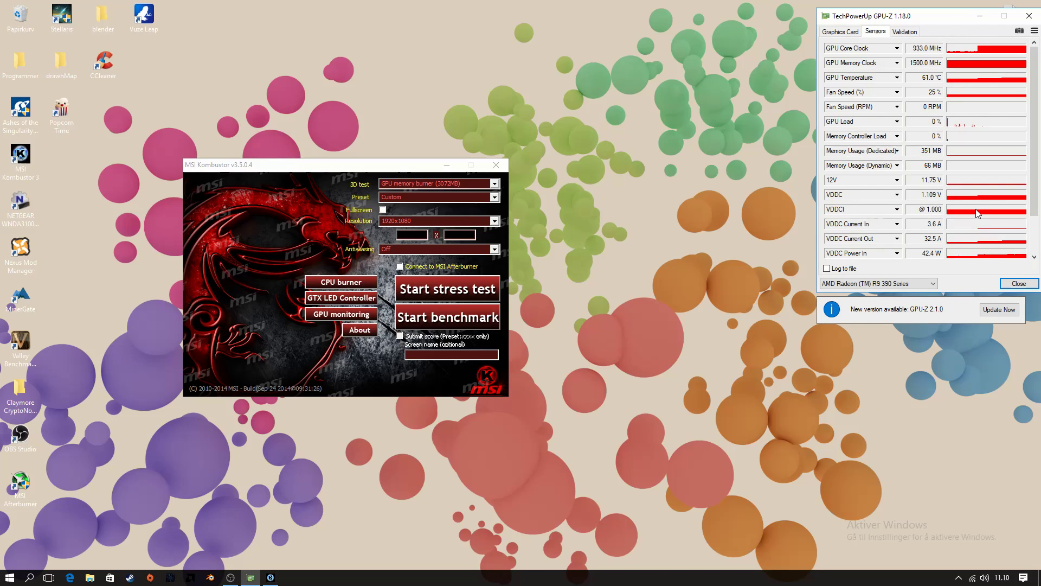
scroll(976, 209, down, 3)
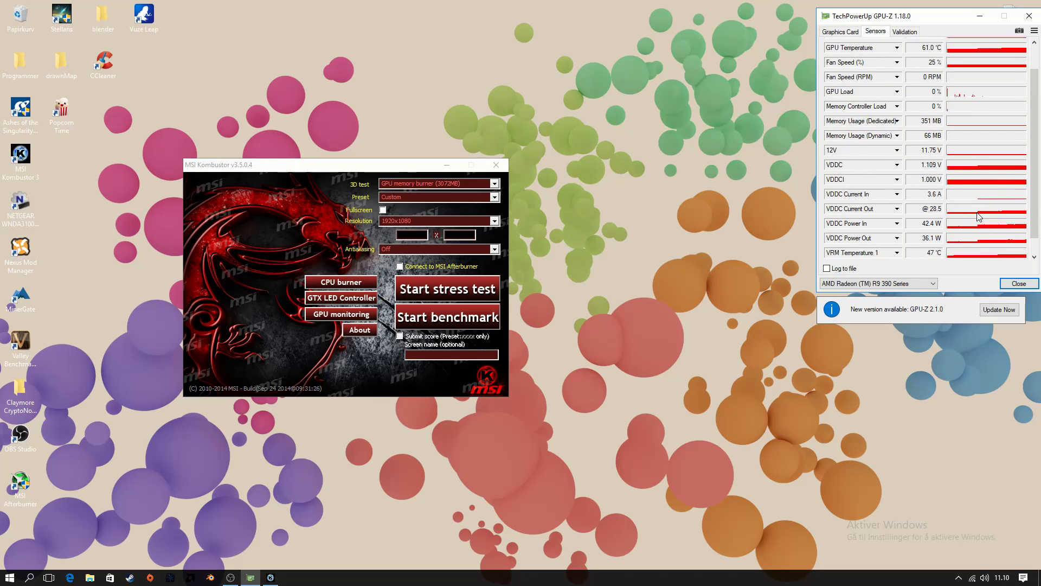
- Start the Kombustor memory burner test, driving GPU-Z to 100% load and about 257.5 W
click(470, 282)
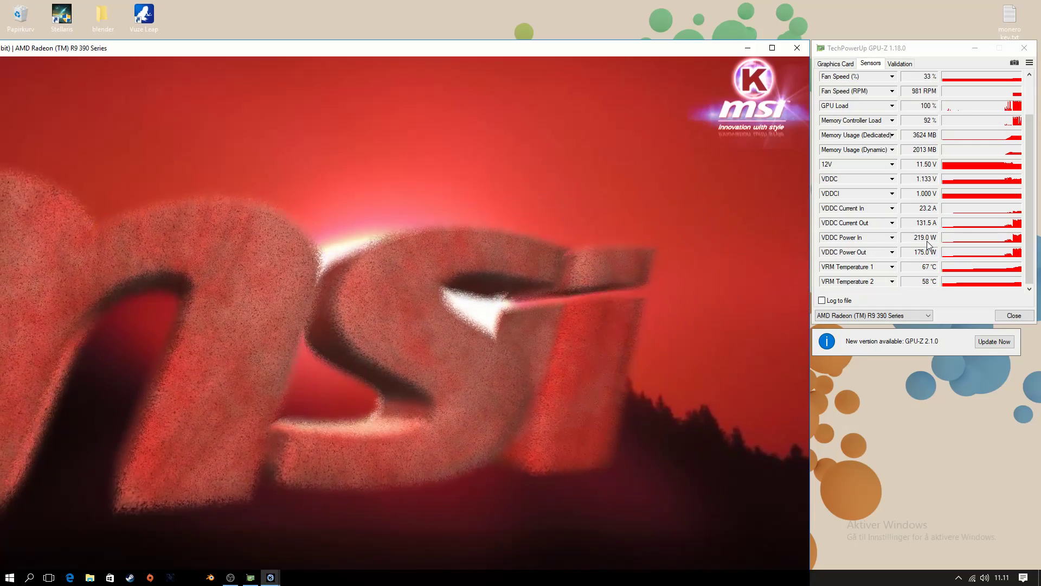
scroll(929, 245, up, 3)
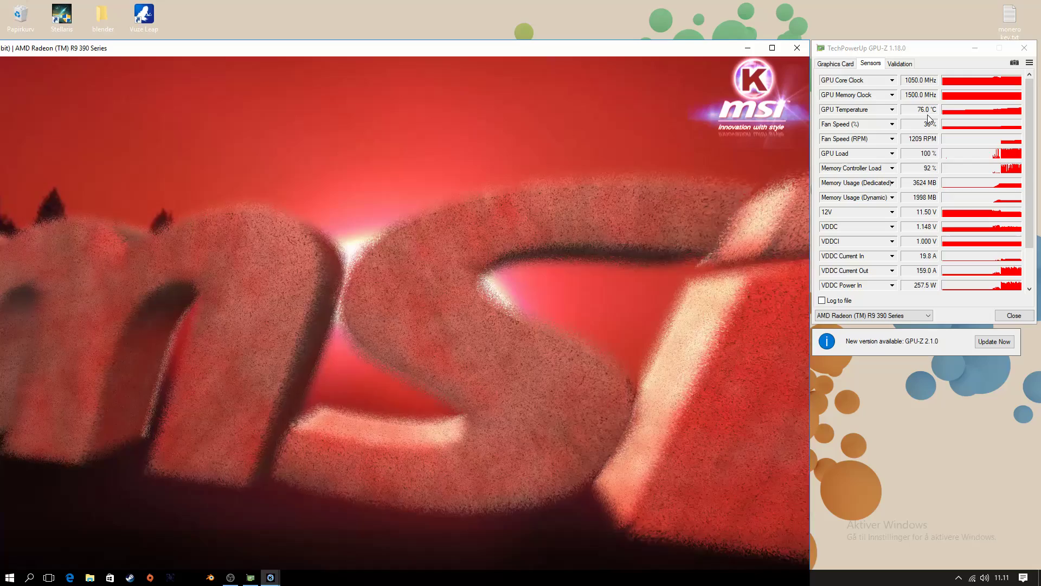
- Close the running stress test with Esc, dropping GPU load to 0% and 57.3 W
scroll(929, 130, down, 1)
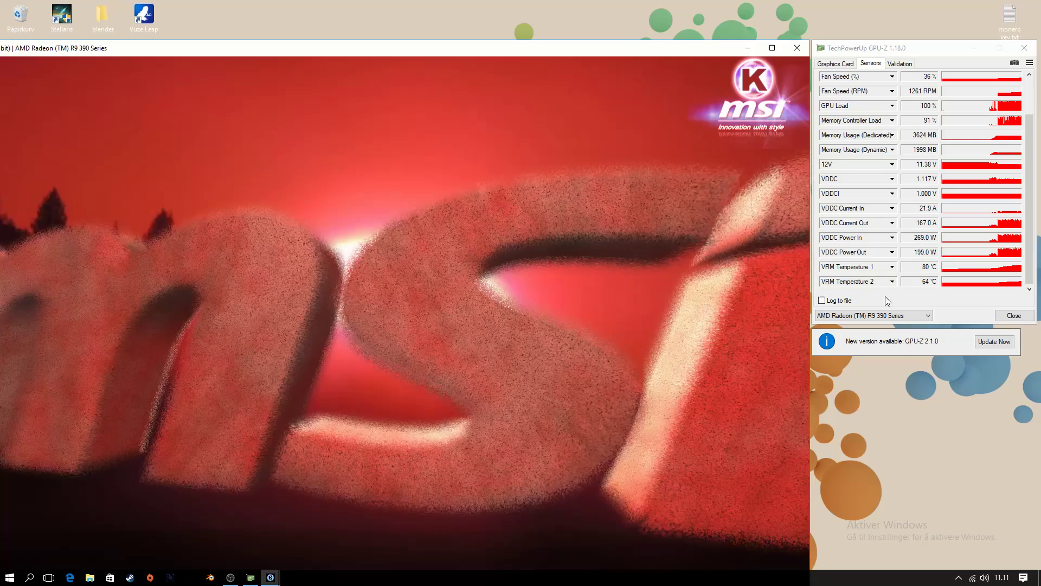
scroll(824, 276, up, 1)
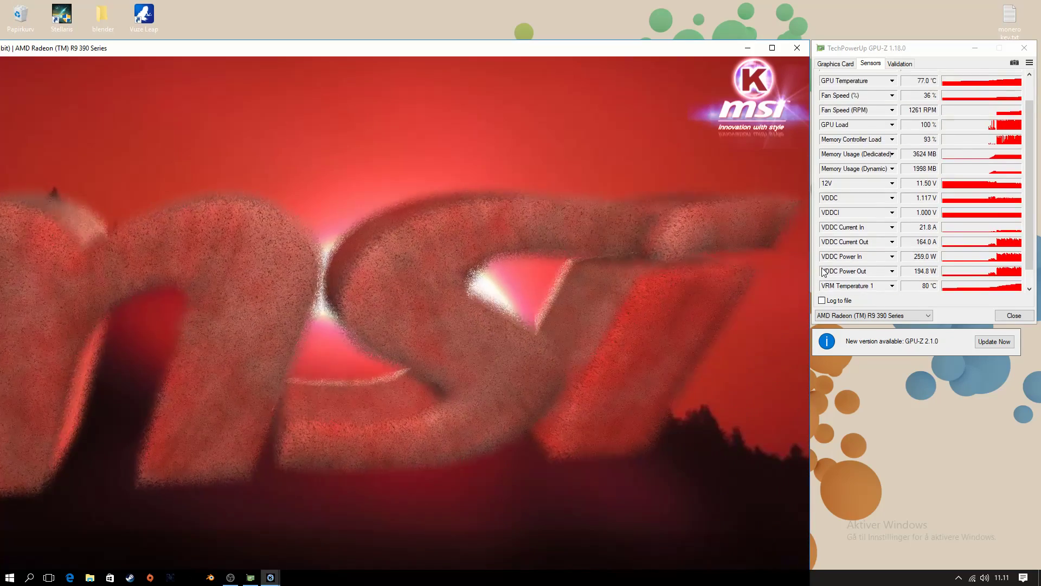
scroll(824, 271, up, 1)
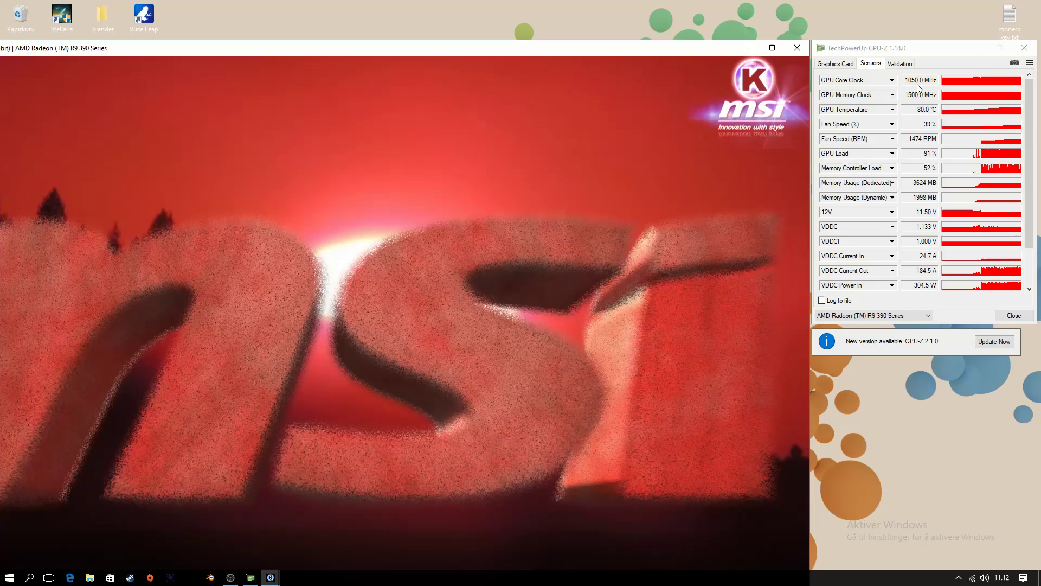
scroll(914, 91, down, 1)
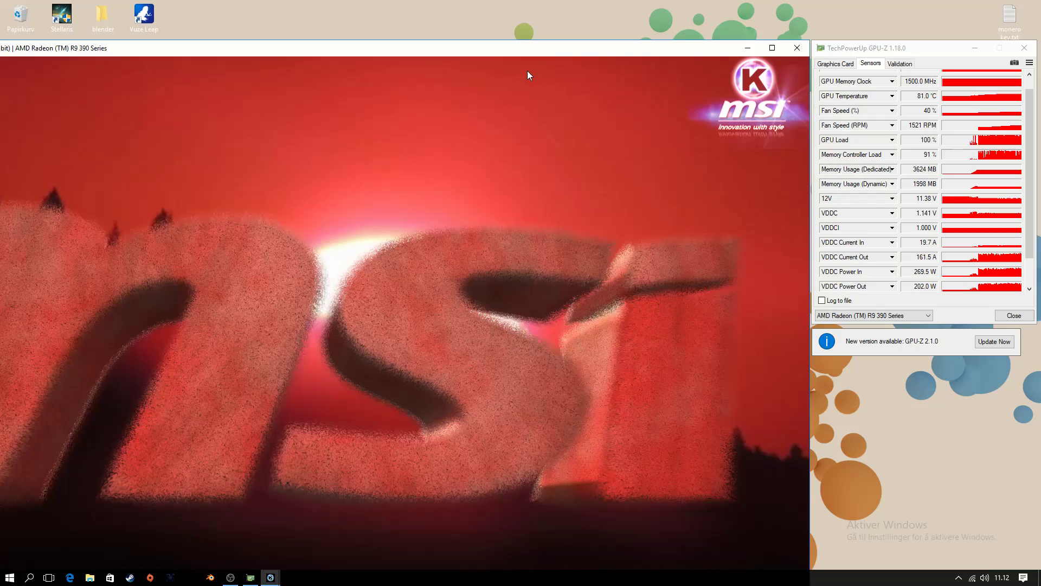
drag(487, 52, 507, 40)
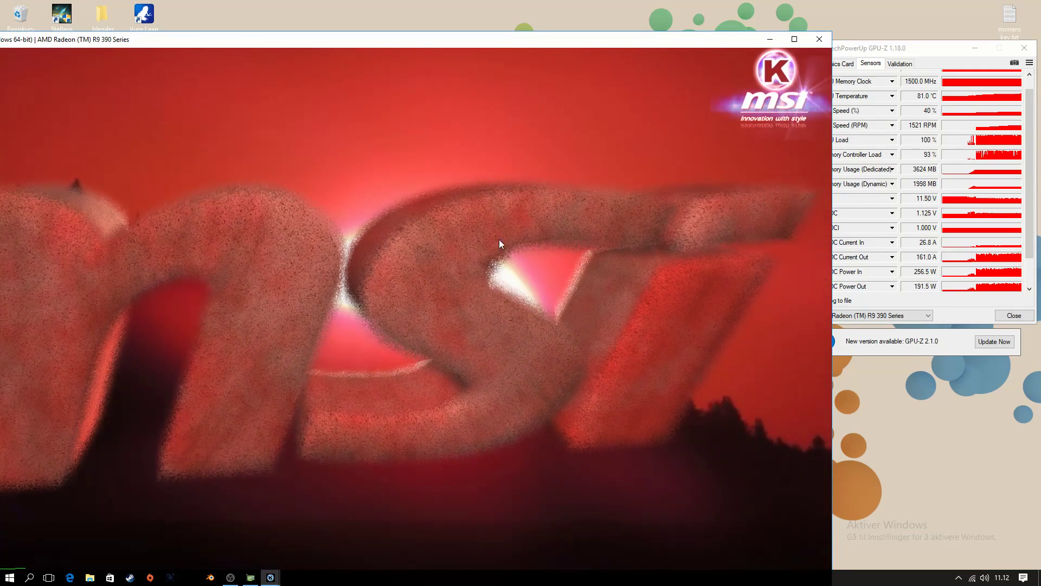
key(Escape)
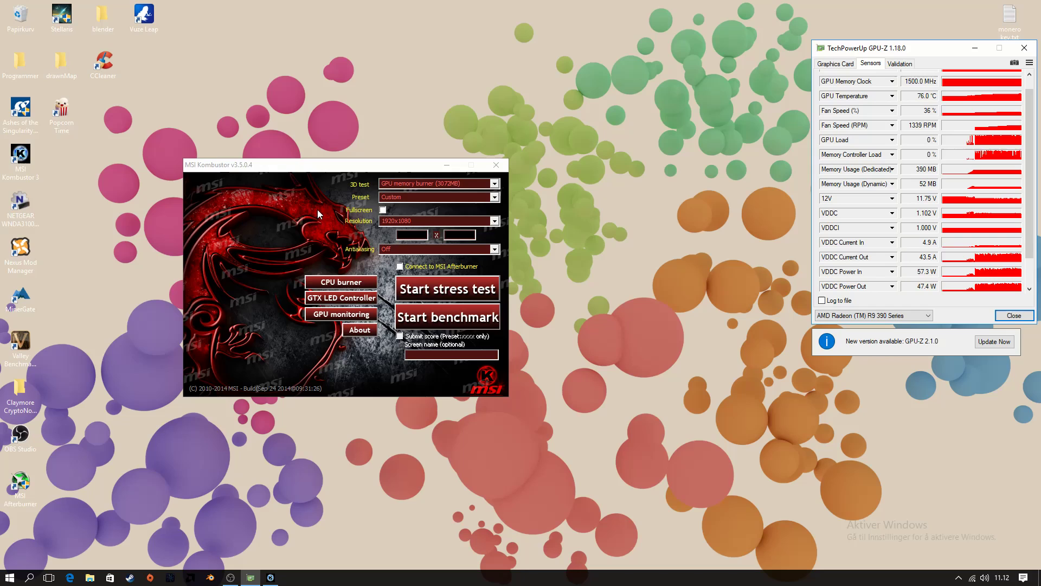
- Move Kombustor to the top and open Afterburner with its hardware monitor from the tray
drag(311, 166, 388, 164)
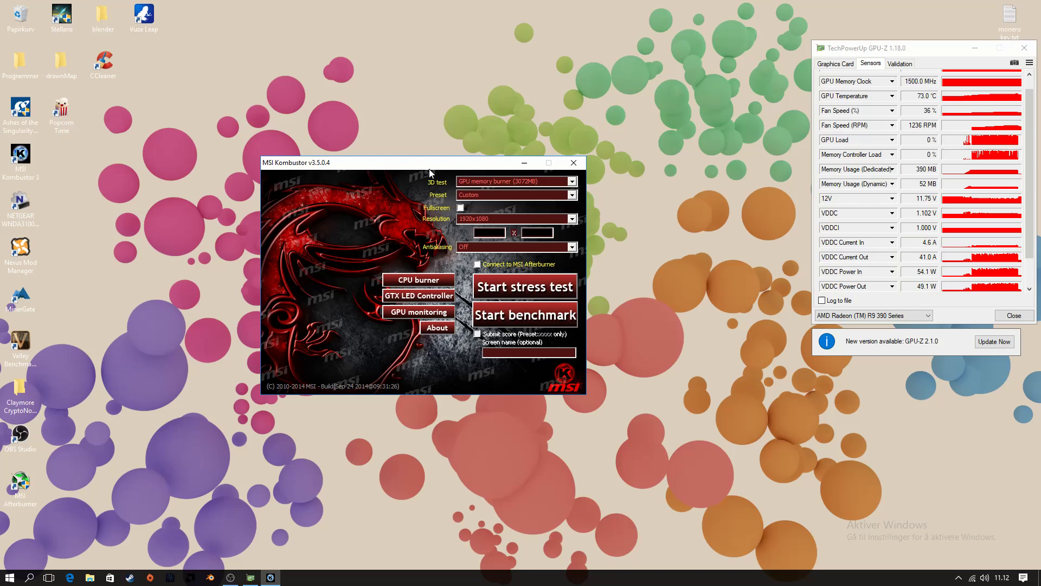
drag(426, 167, 588, 47)
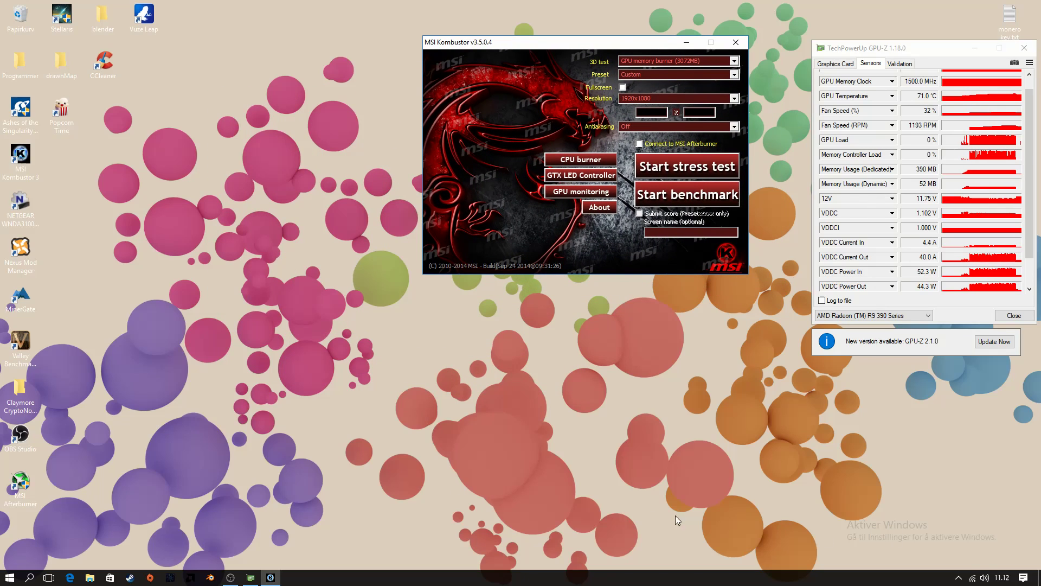
click(958, 578)
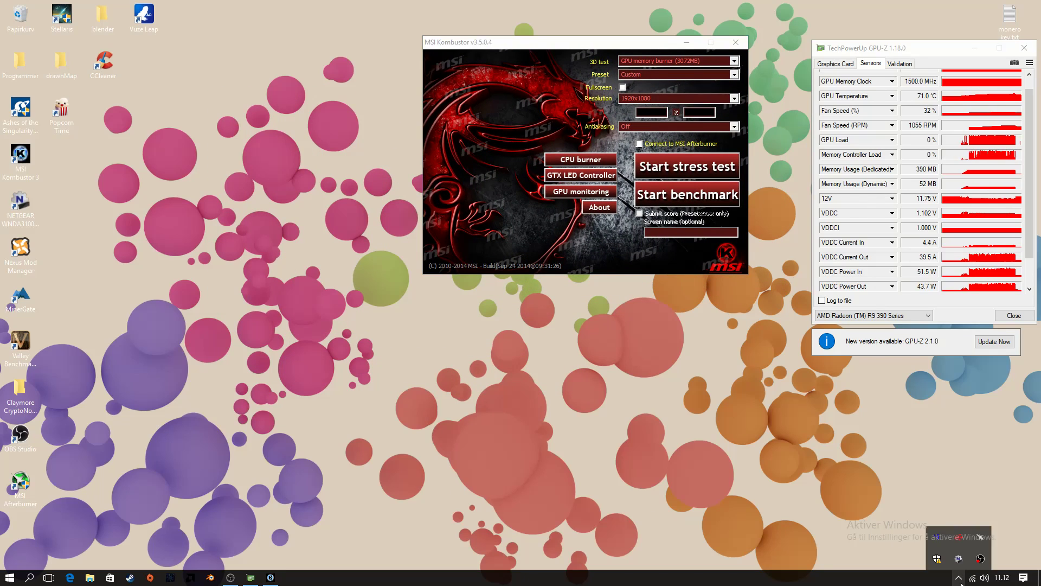
click(982, 541)
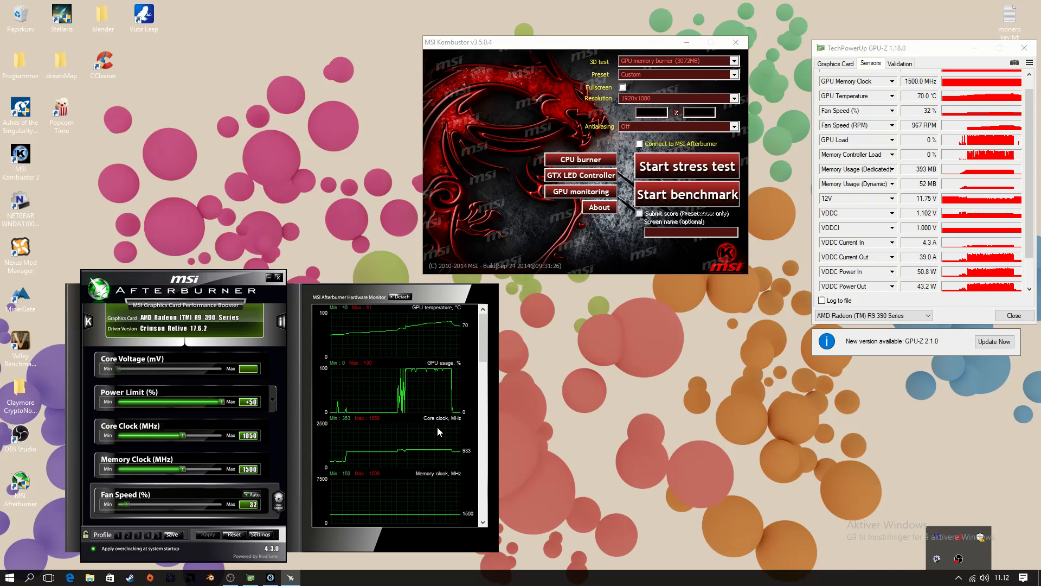
drag(205, 279, 189, 193)
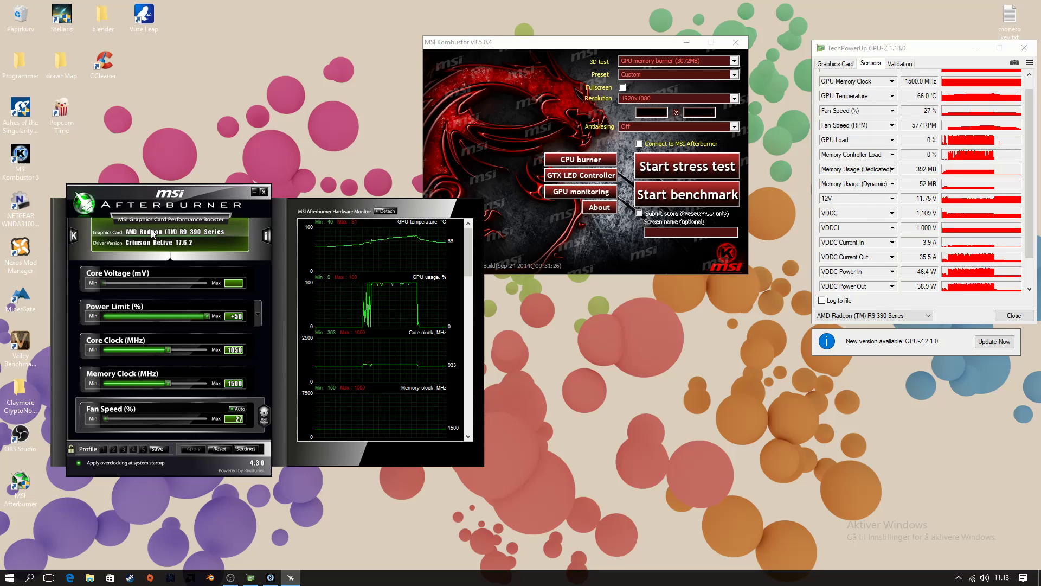
drag(171, 192, 180, 144)
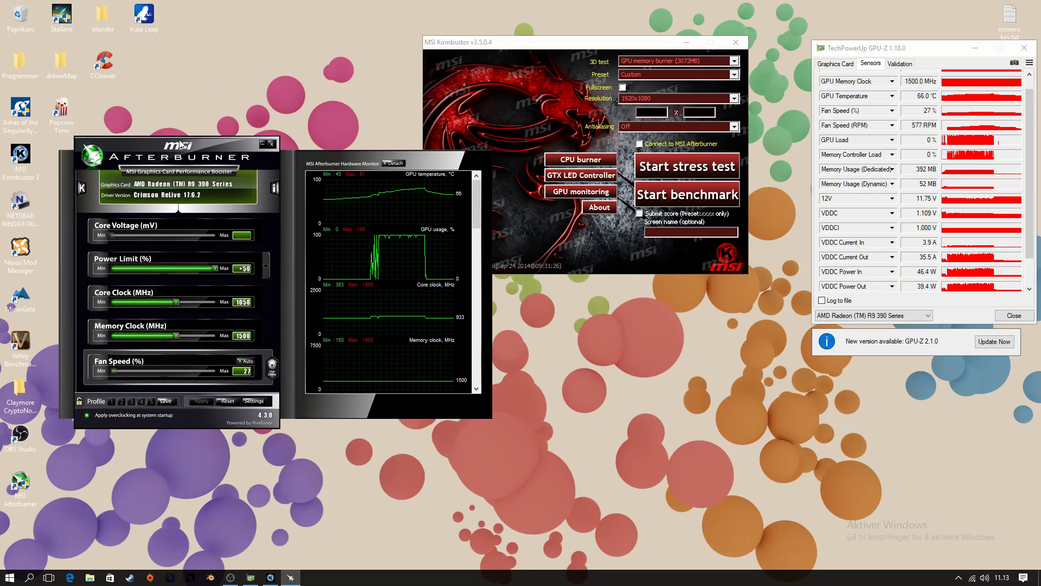
- Enable Unlock voltage control in Afterburner's settings and save, bringing up the restart prompt
click(253, 401)
drag(164, 170, 202, 118)
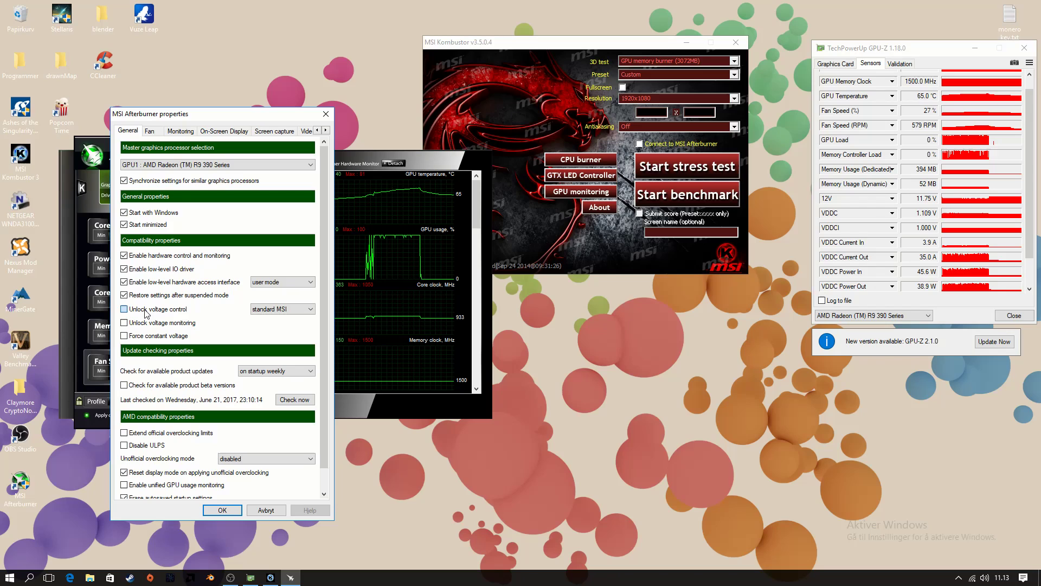
click(227, 512)
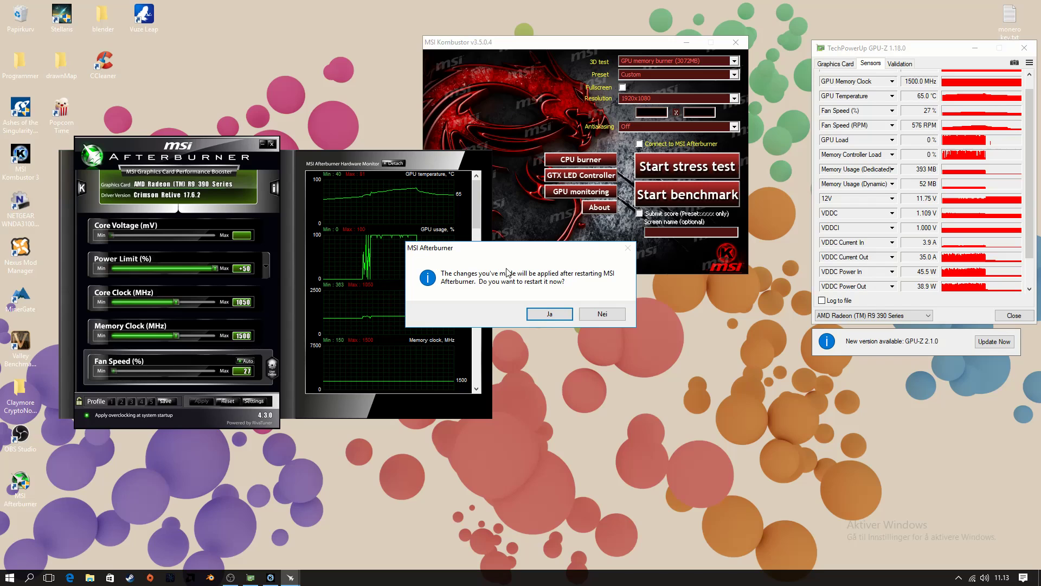
drag(474, 253, 356, 71)
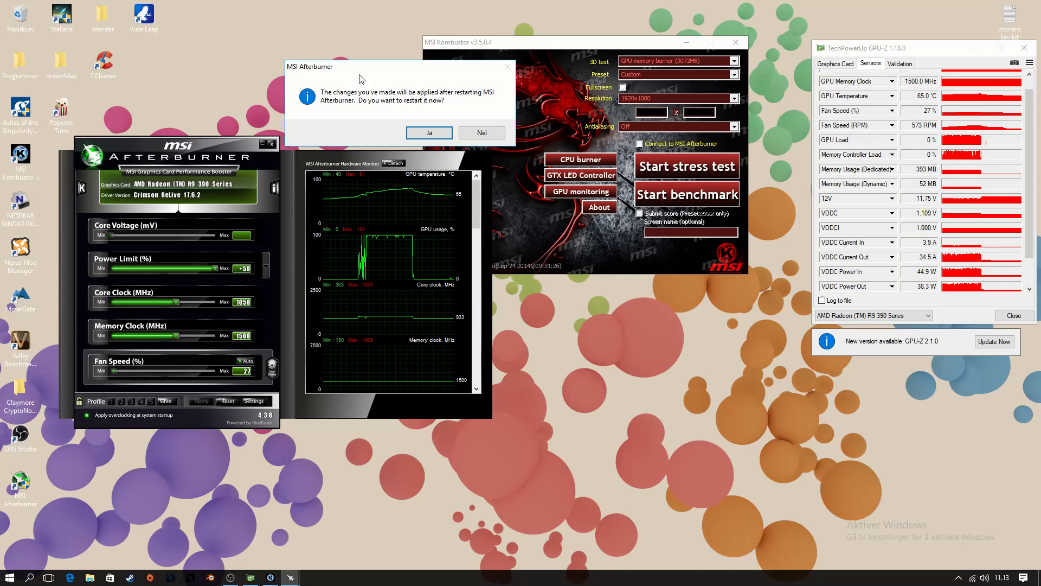
- Stop the OBS recording, minimize OBS, and reposition the restarted Afterburner window
click(231, 578)
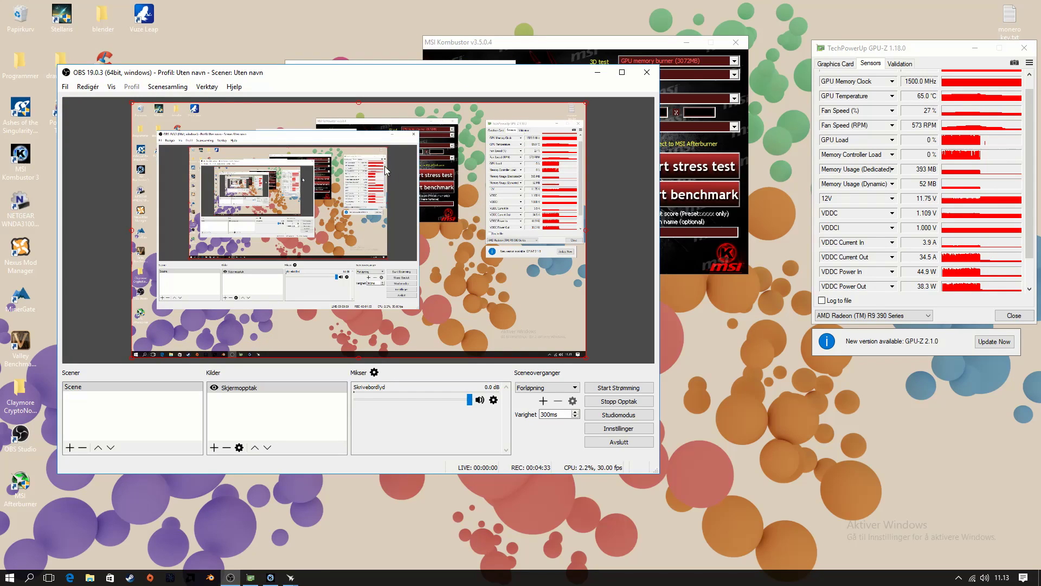
drag(337, 74, 728, 143)
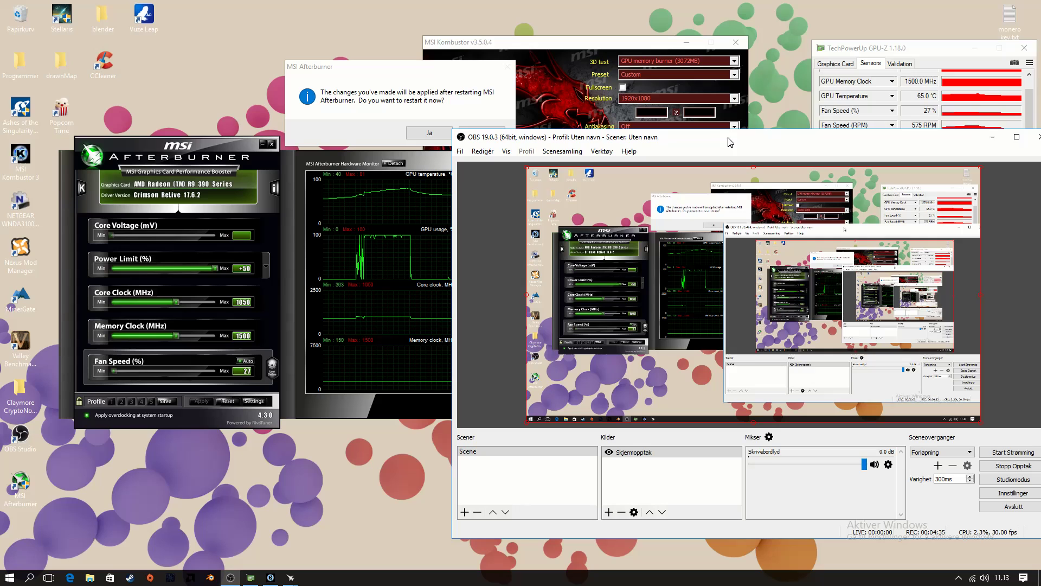
click(1022, 472)
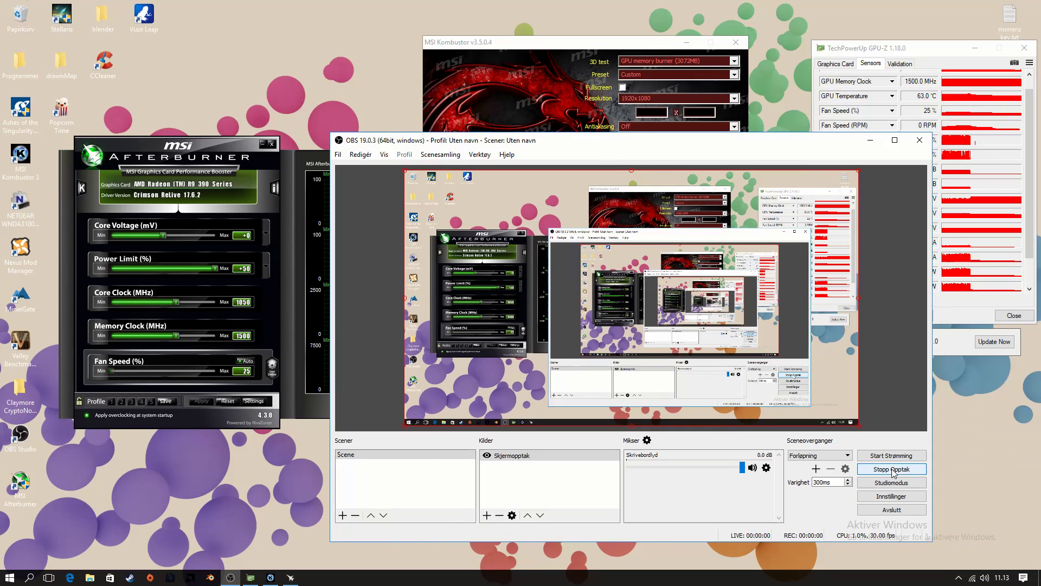
click(870, 140)
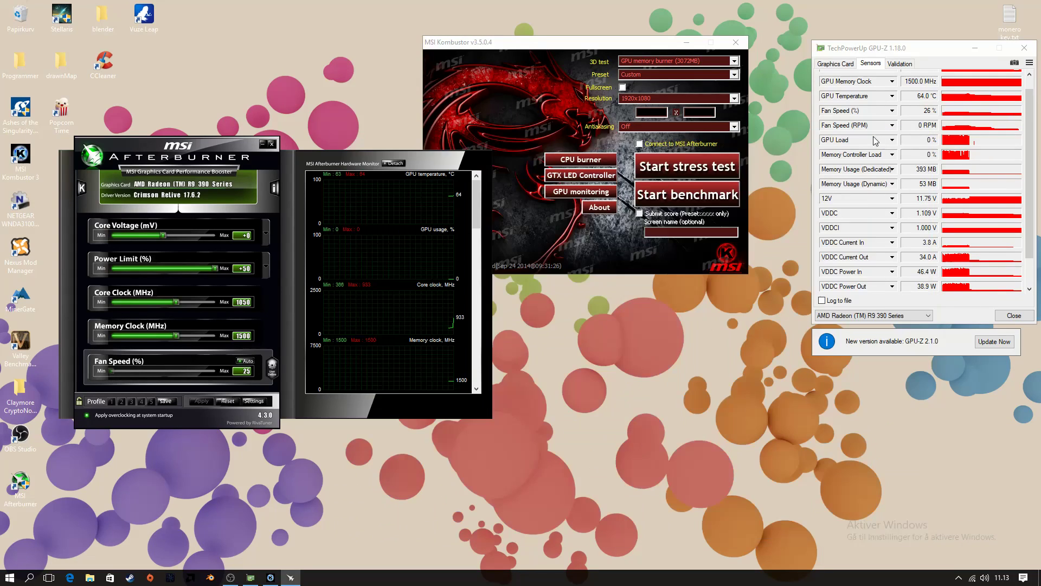
drag(222, 154, 334, 268)
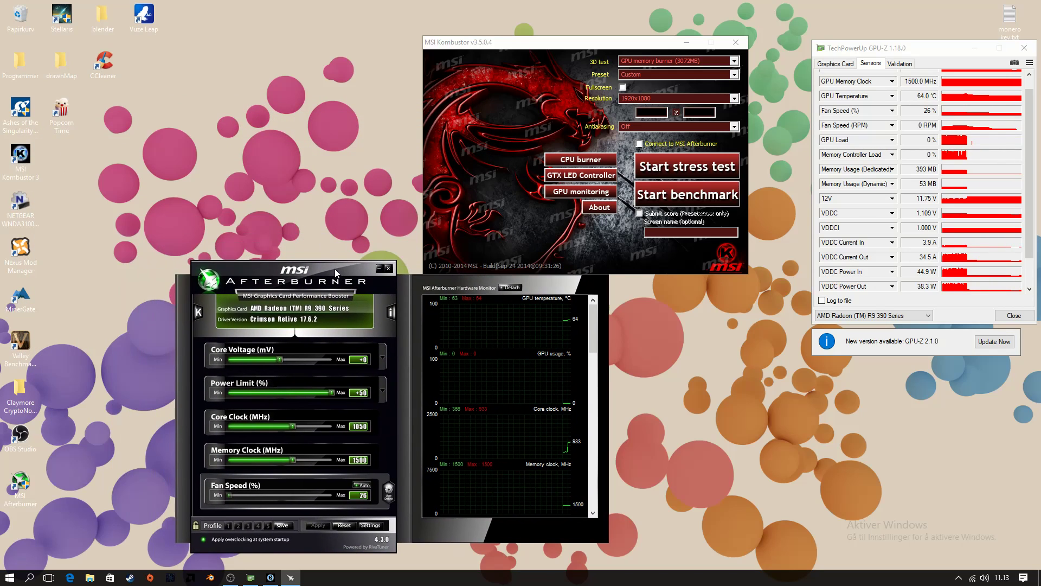
- Set the Core Voltage offset to -50 mV and apply it
click(360, 360)
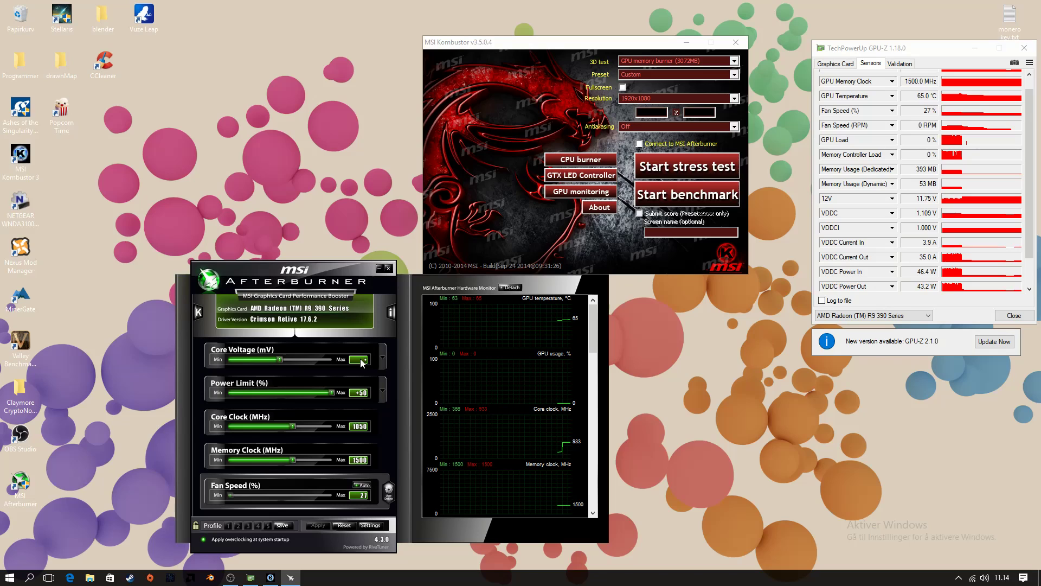
text(0)
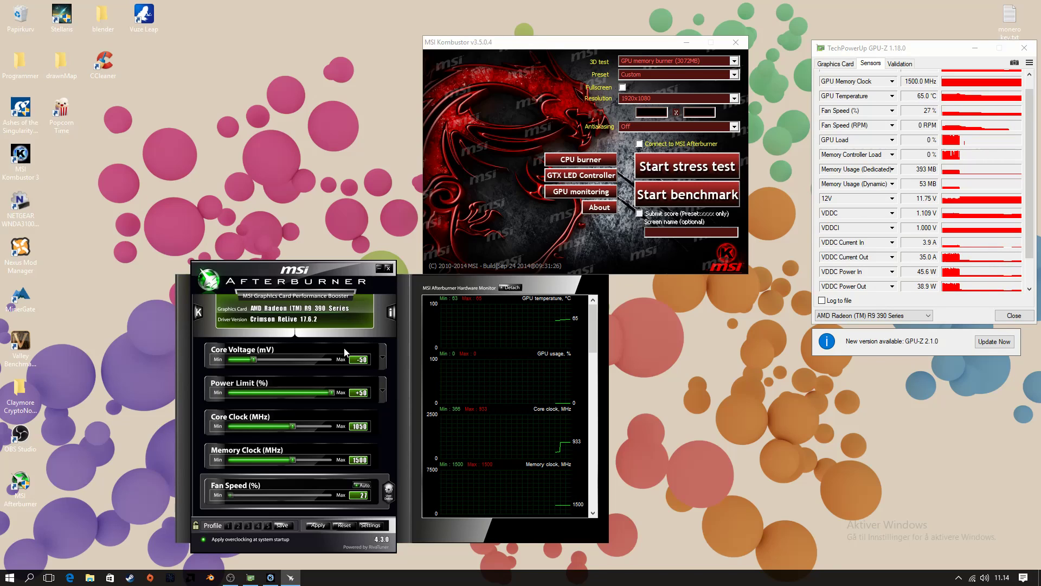
click(318, 526)
drag(296, 275, 301, 295)
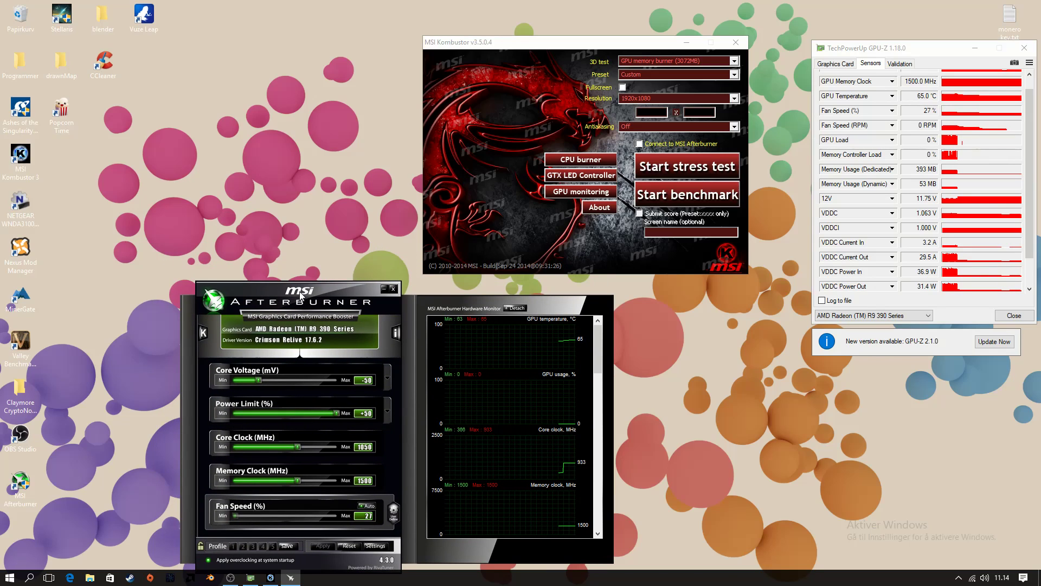
- Expand and collapse the extra voltage controls, then minimize Afterburner
click(387, 380)
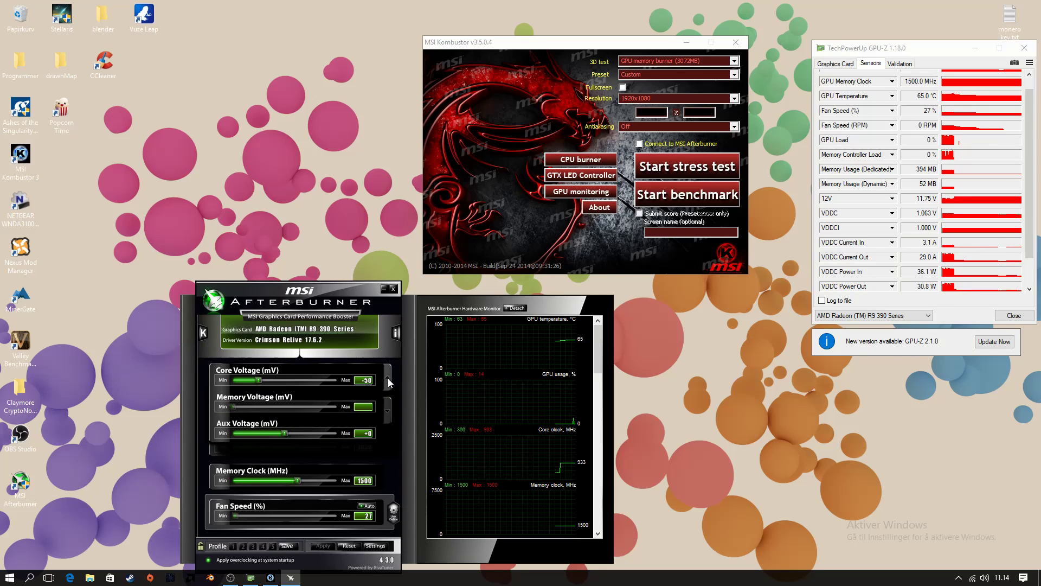
click(387, 380)
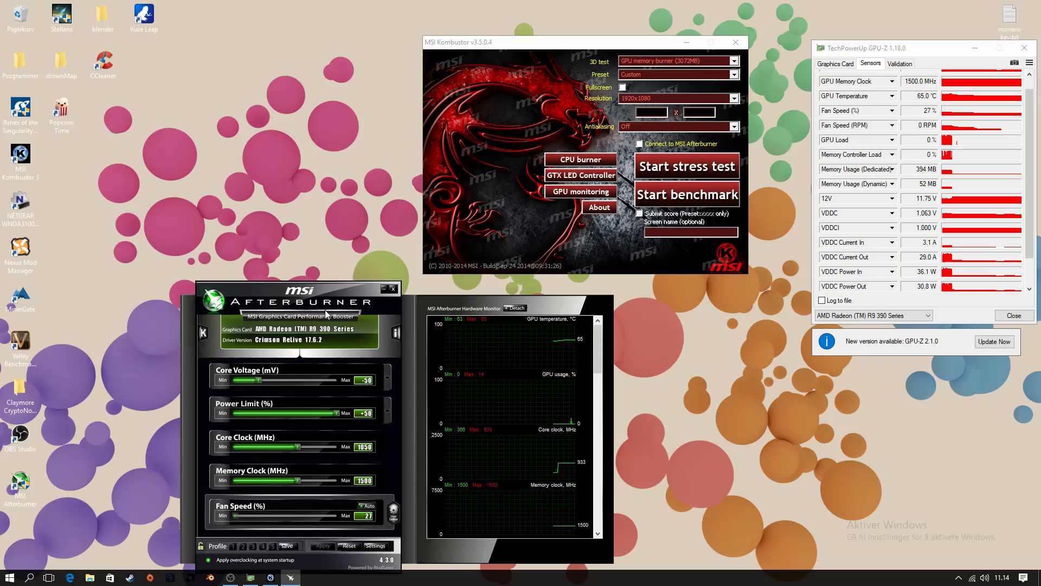
drag(313, 293, 540, 287)
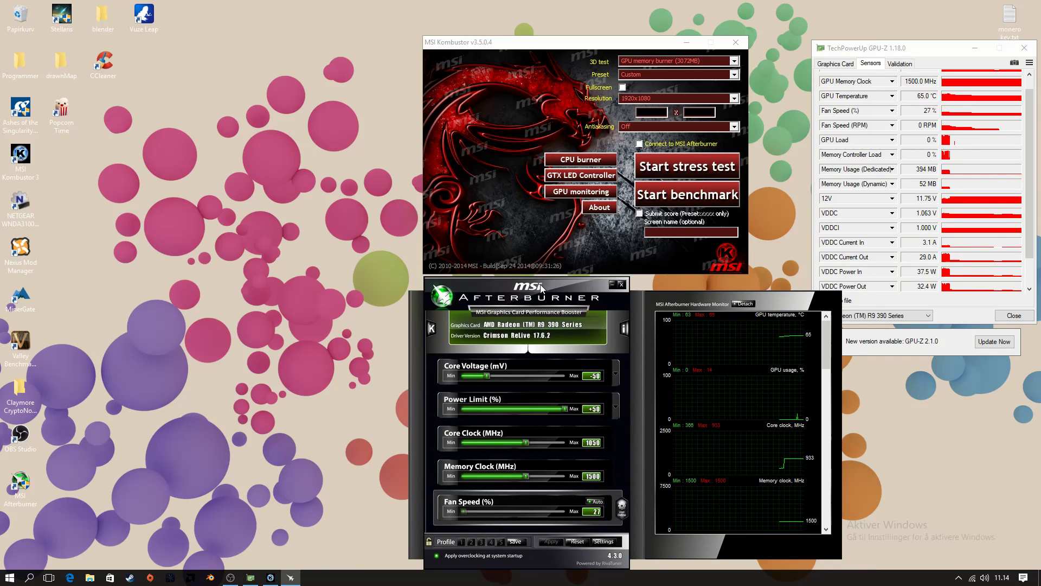
scroll(957, 224, down, 1)
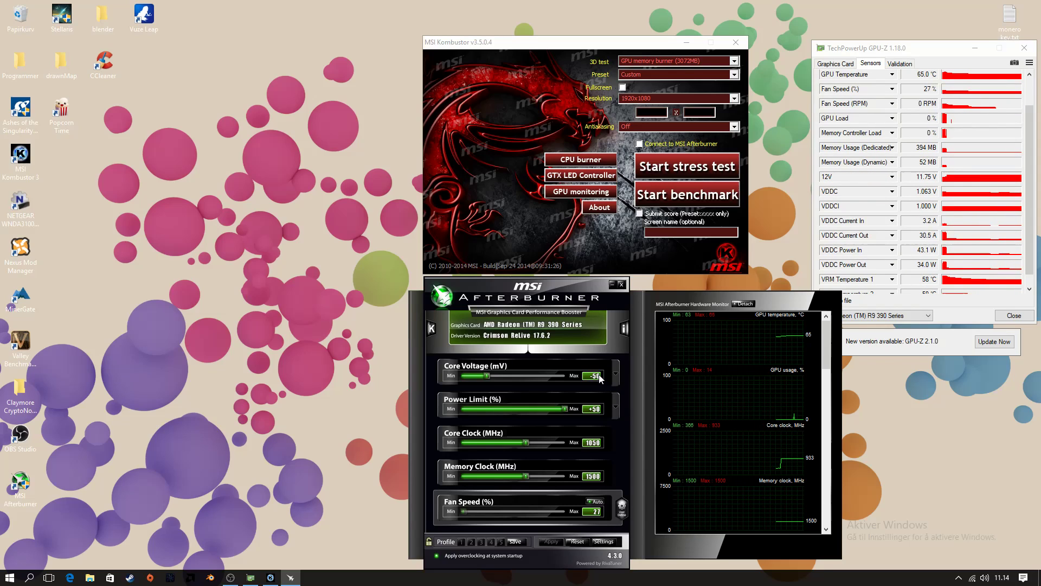
click(613, 284)
- Rerun the memory burner test; GPU-Z shows 79.0 °C, 1.094 V, 264.5 W, 39% fans
click(682, 176)
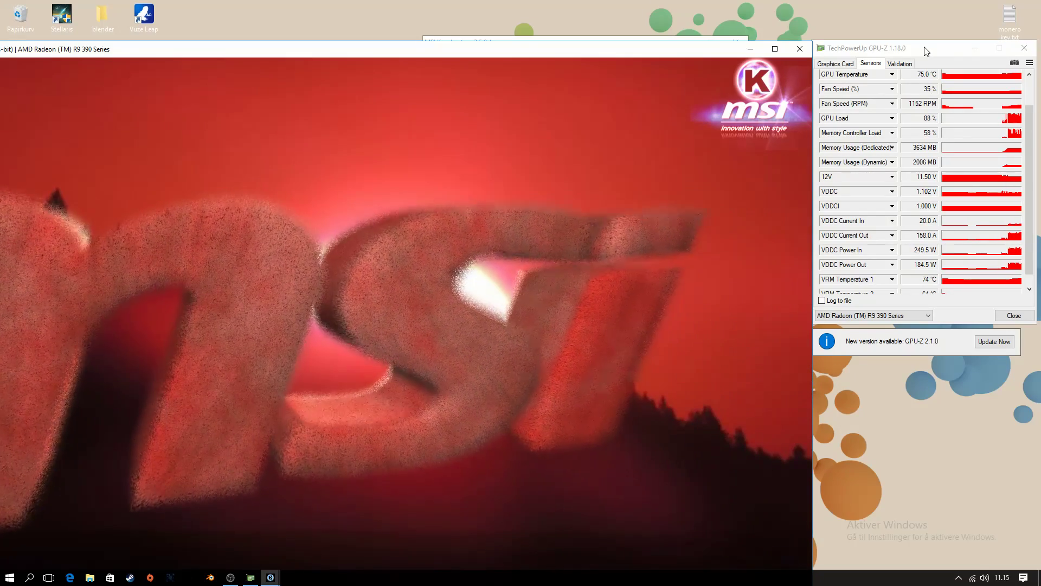
drag(1032, 128, 1032, 119)
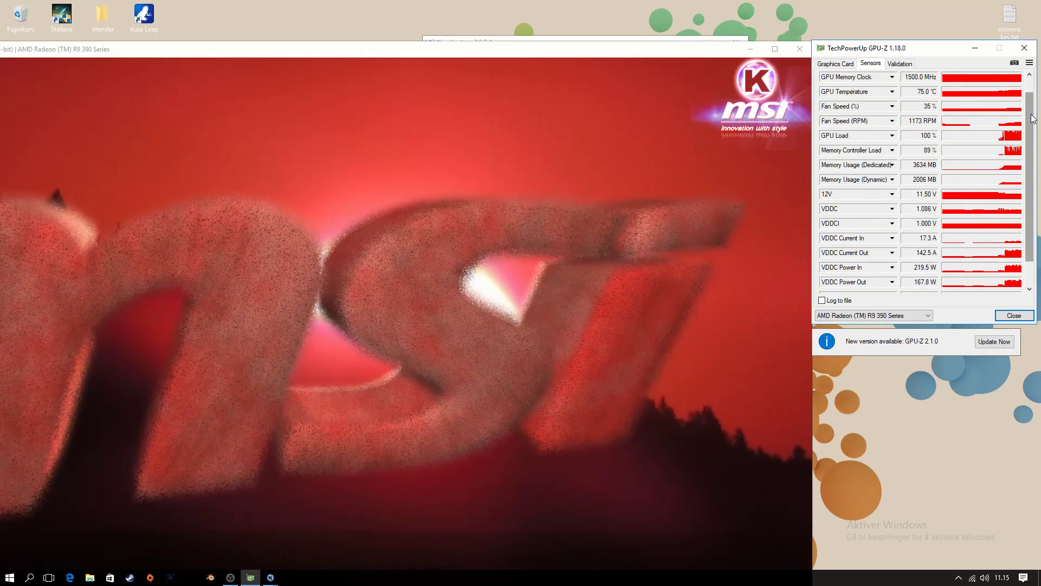
drag(1033, 119, 1033, 121)
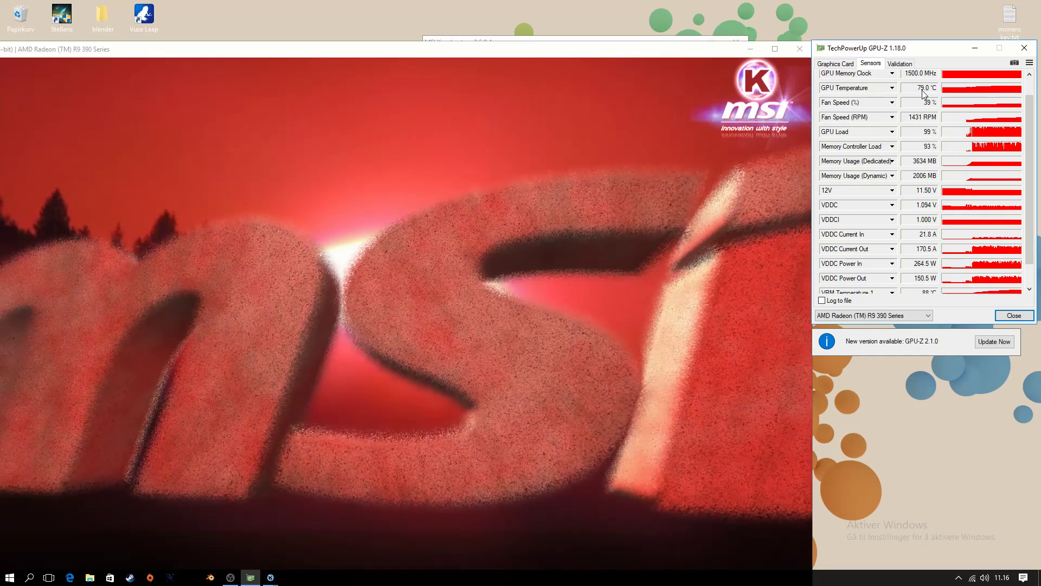
- Drag the FurMark render window up and right so it covers GPU-Z
scroll(924, 97, up, 1)
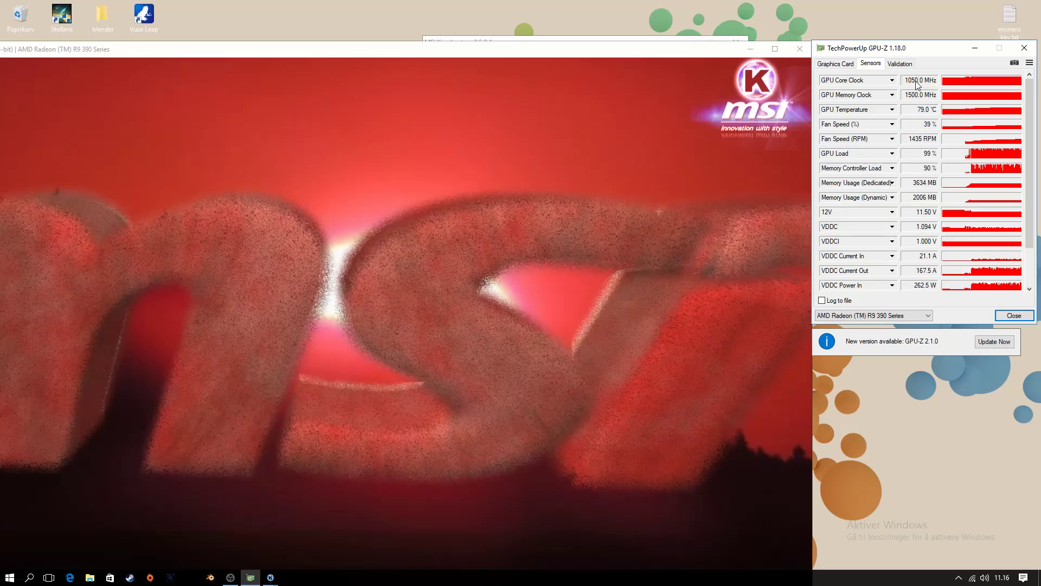
scroll(918, 101, down, 1)
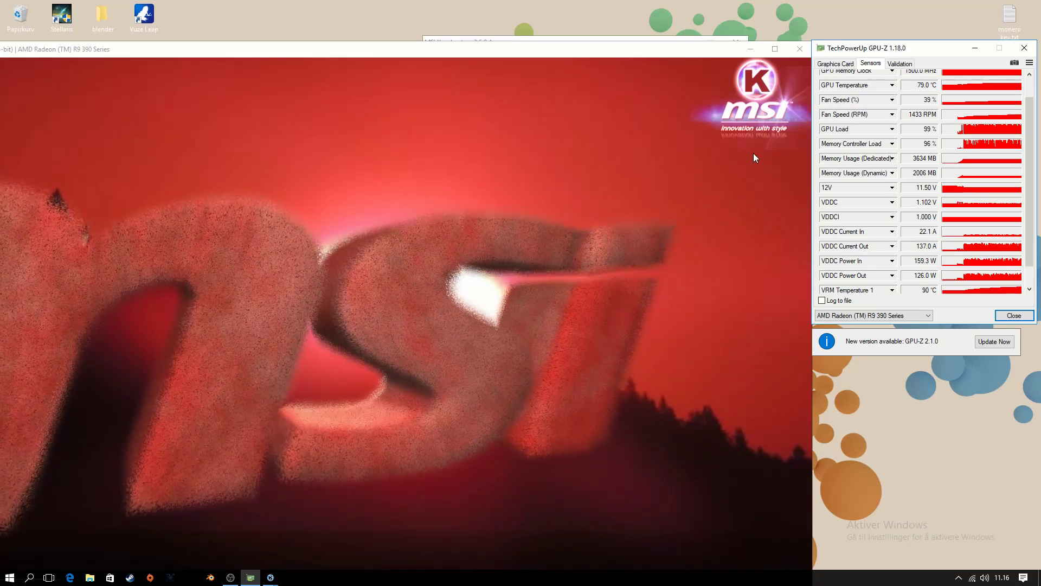
drag(446, 53, 661, 18)
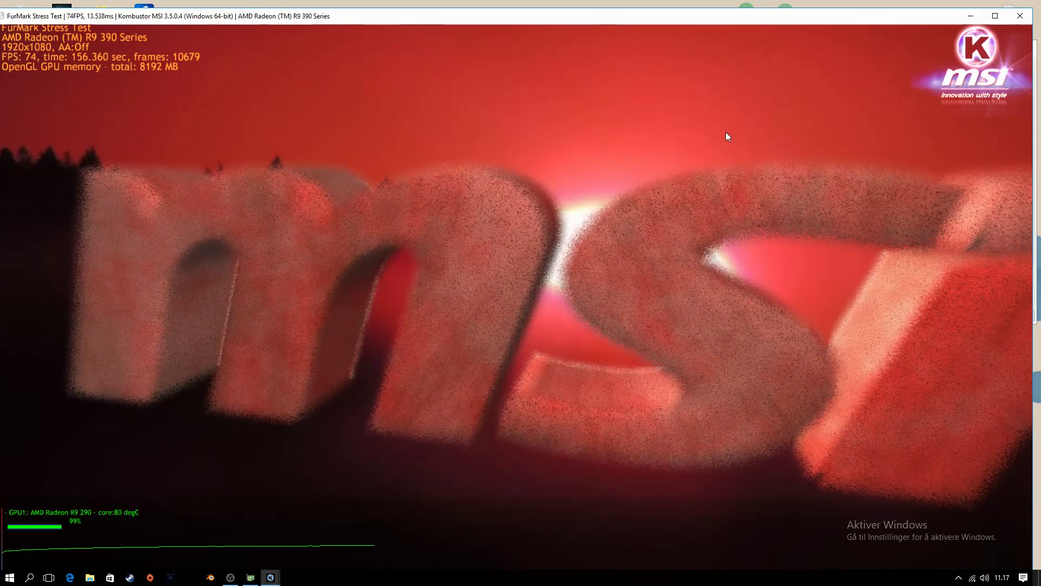
- Close FurMark, open Afterburner from the tray beside Kombustor, and enter 38% fan speed
click(1010, 16)
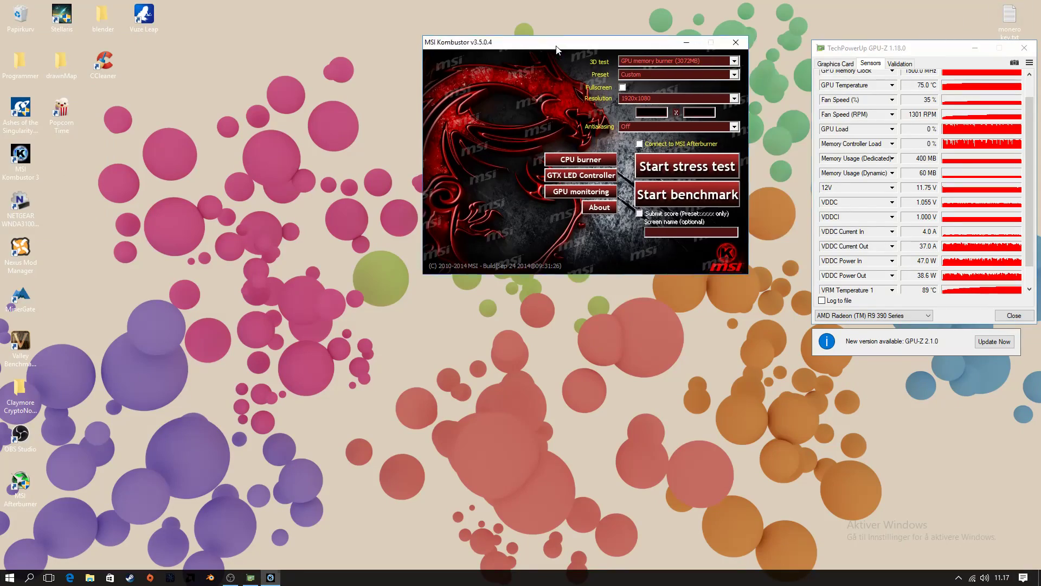
drag(555, 48, 615, 52)
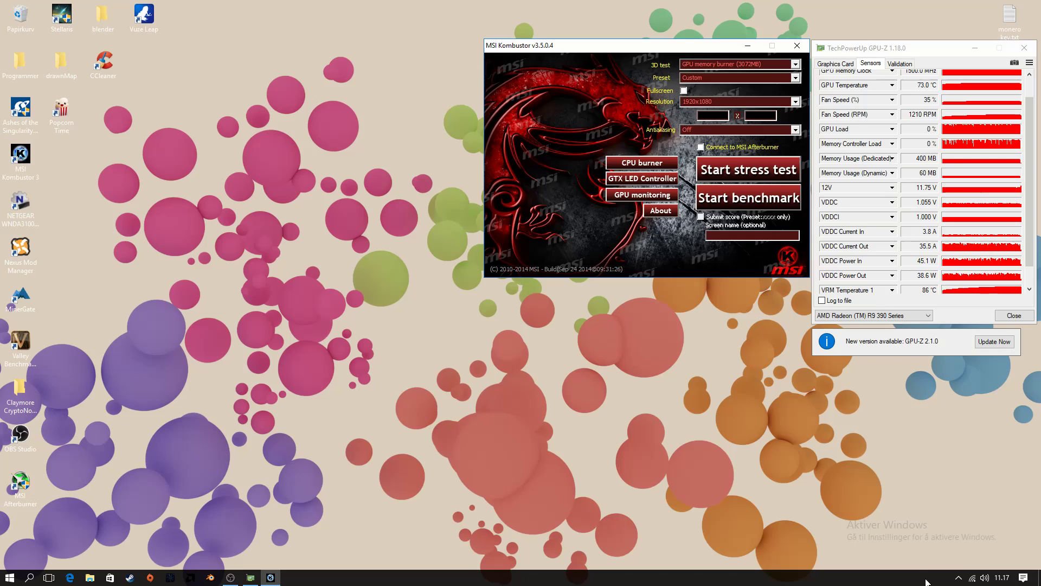
click(959, 578)
click(981, 556)
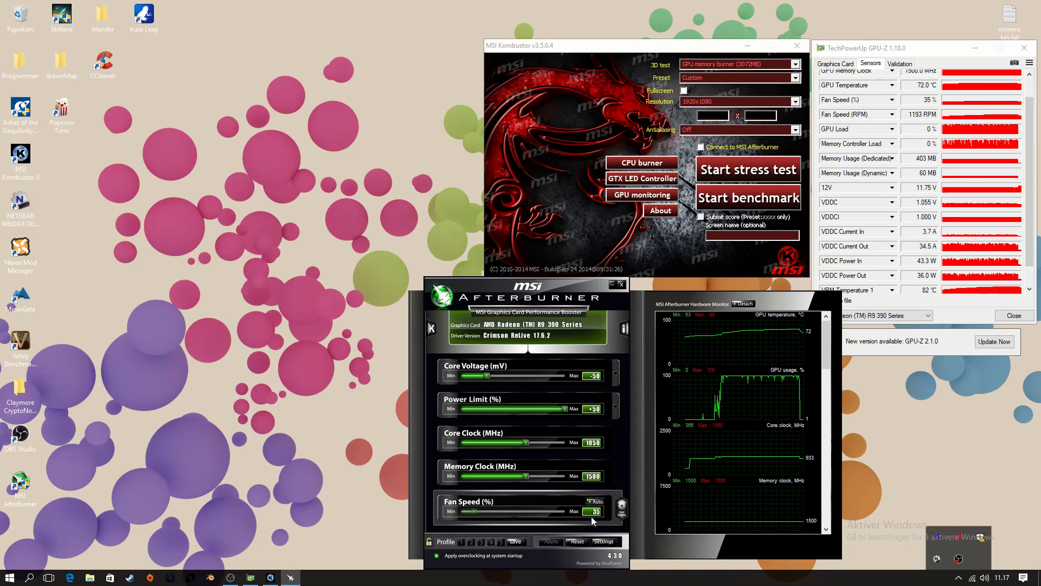
drag(610, 352, 362, 233)
scroll(554, 329, down, 10)
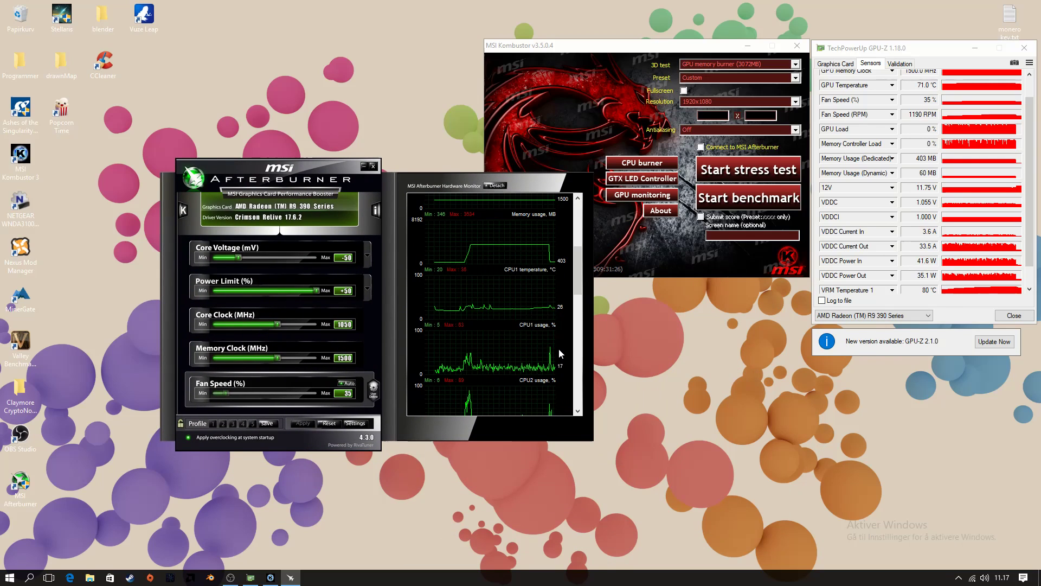
scroll(550, 336, down, 6)
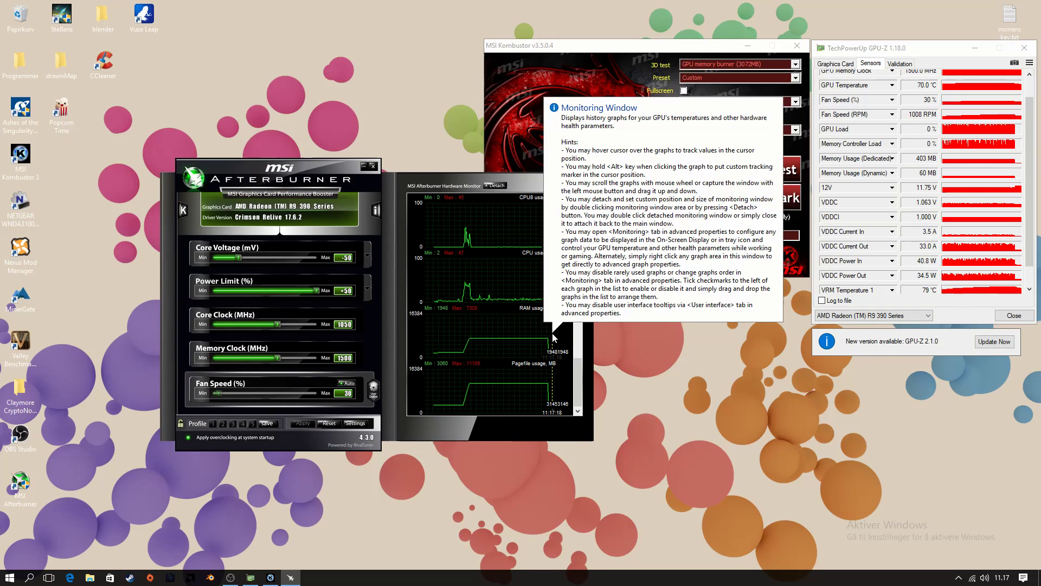
scroll(528, 389, up, 15)
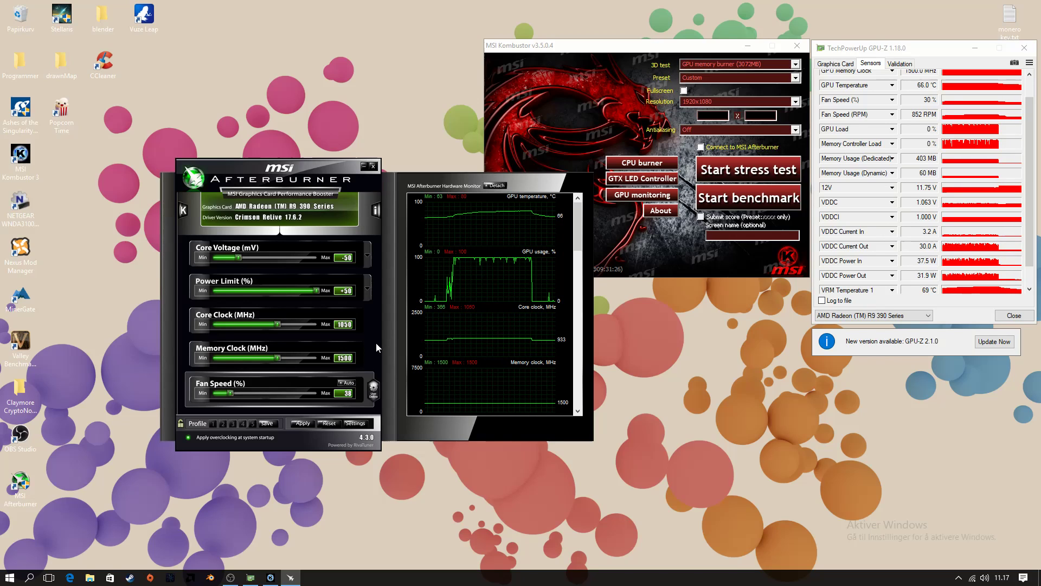
- Apply fixed fan speeds of 38%, then 42%, settling on 39%
click(307, 424)
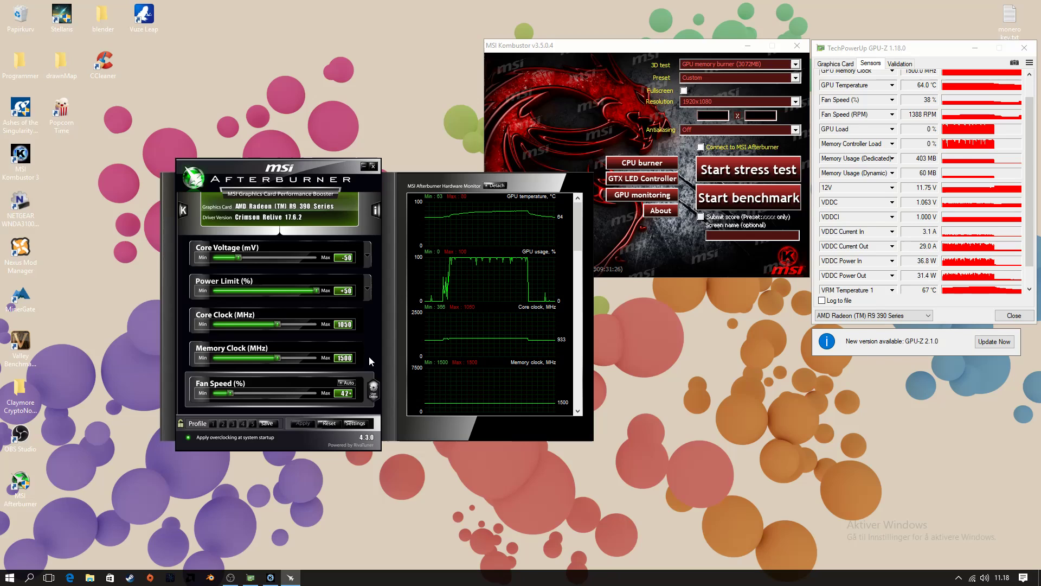
click(307, 424)
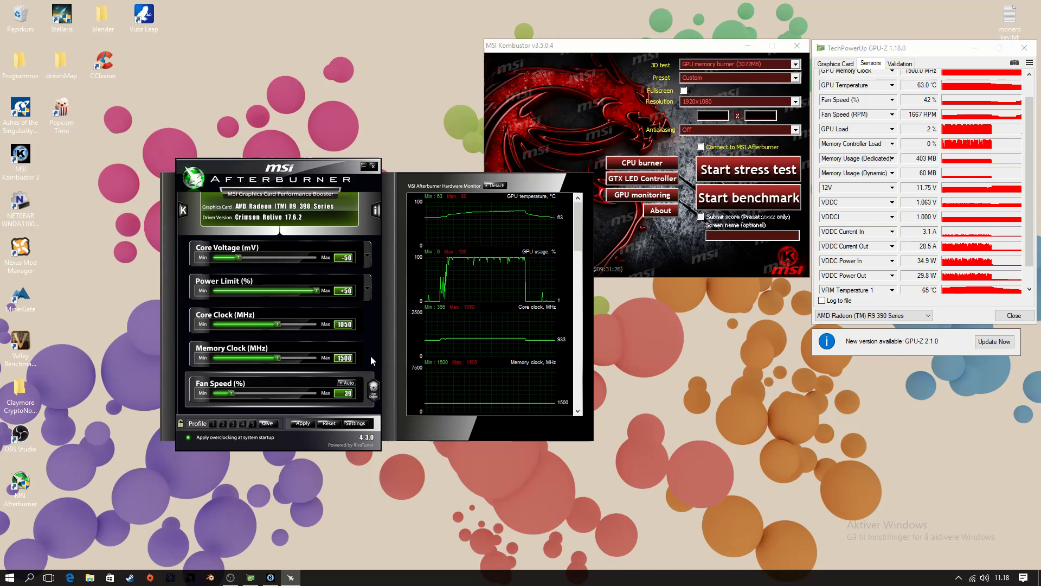
click(309, 422)
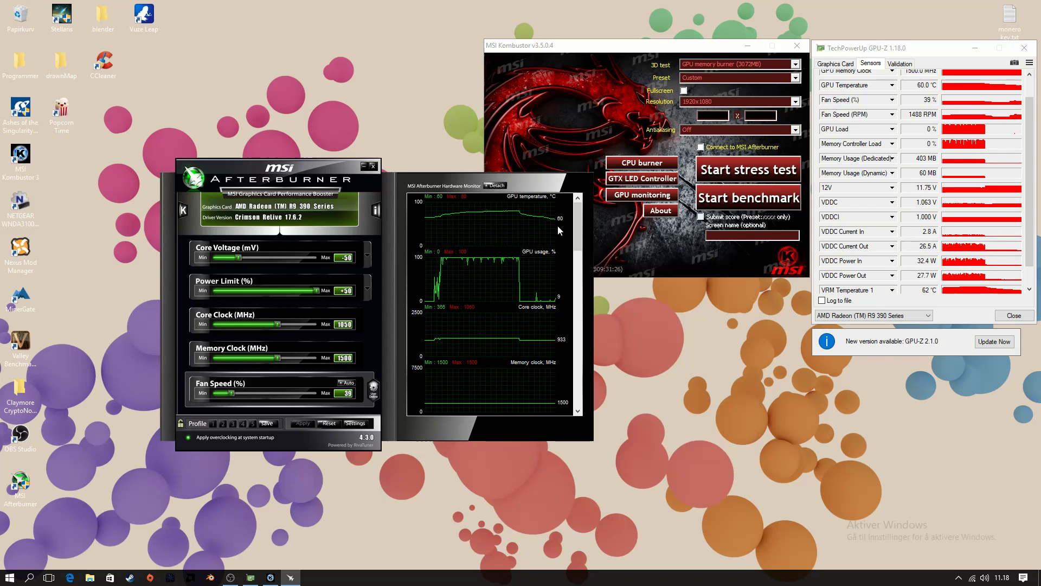
- Minimize Afterburner and restart the FurMark stress test, following GPU-Z's power and fan readings
click(364, 167)
click(759, 173)
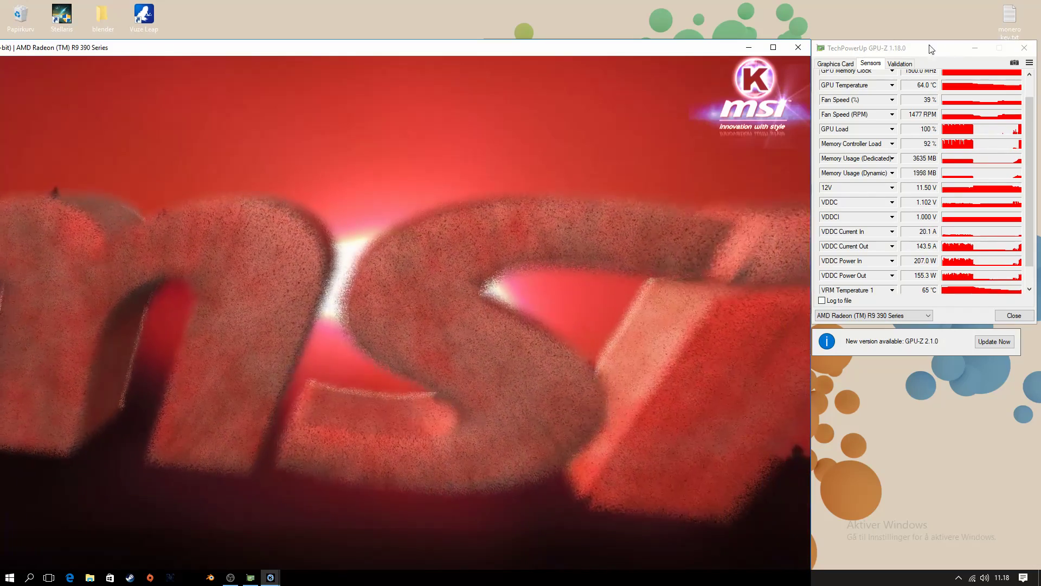
drag(1033, 185, 1035, 173)
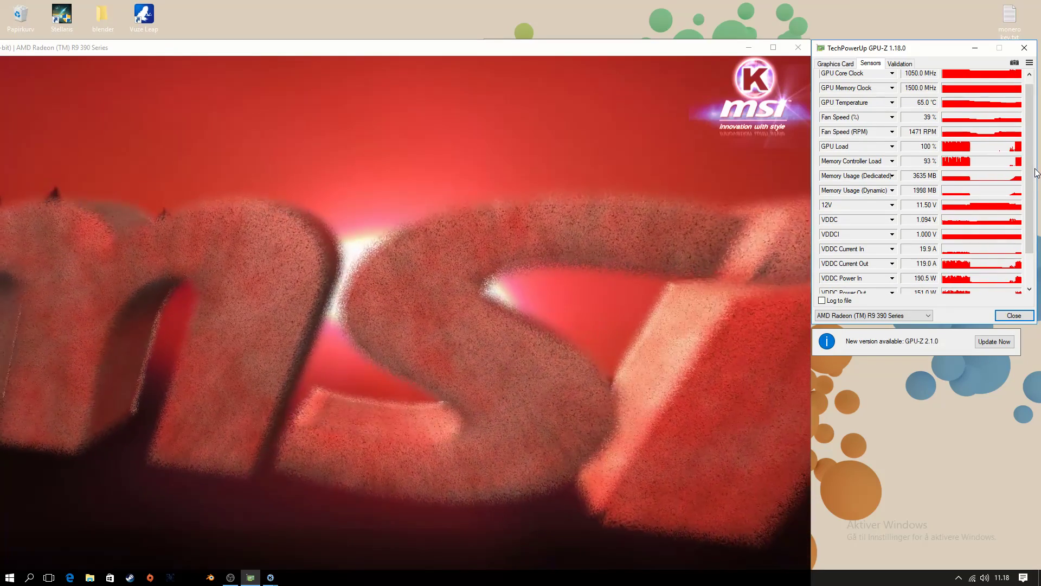
drag(1036, 168, 1035, 187)
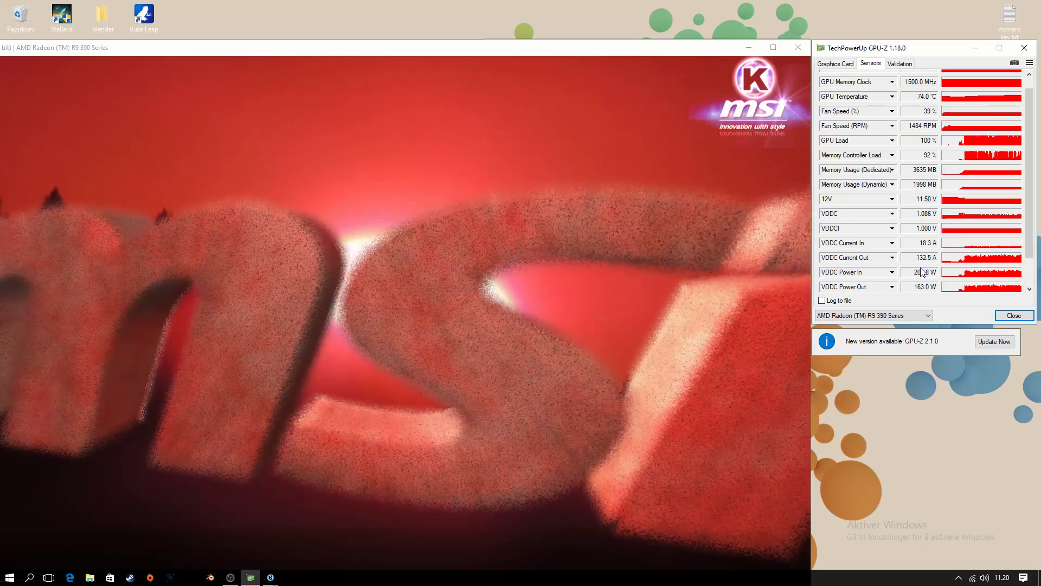
scroll(927, 274, up, 1)
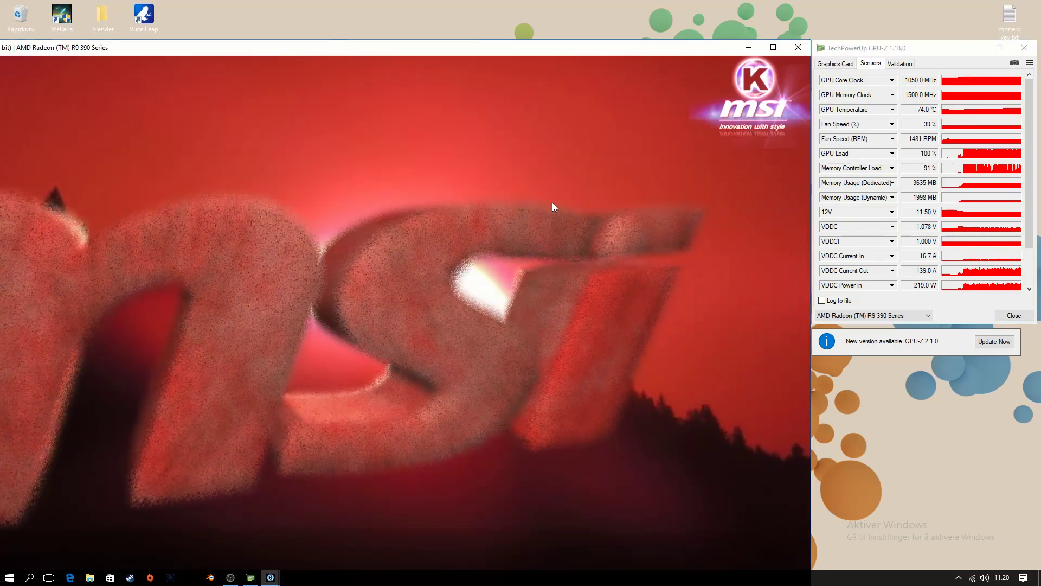
- Exit FurMark, move GPU-Z beside the launcher showing idle readings, and bring OBS Studio forward
double_click(309, 47)
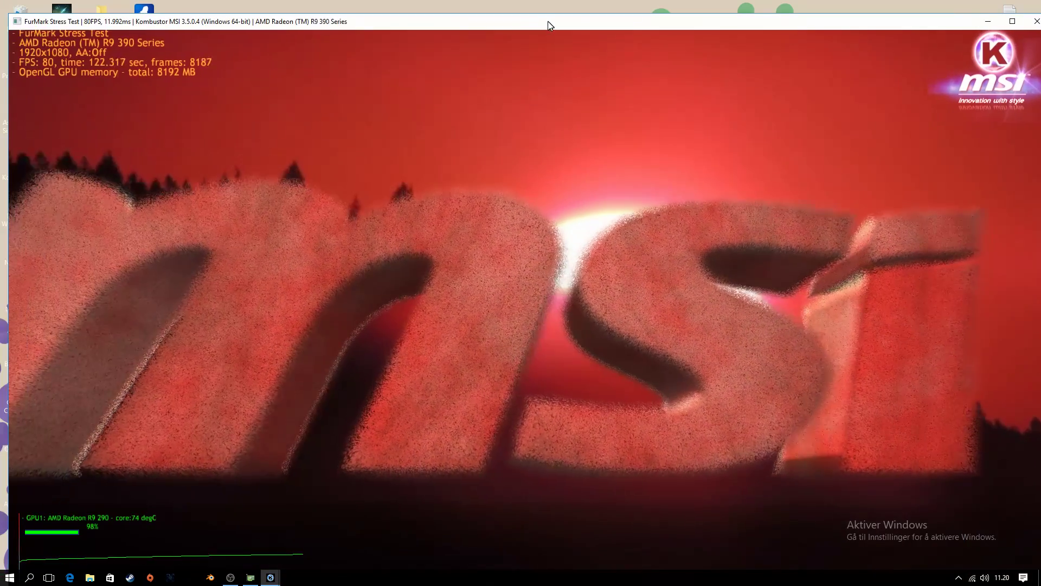
drag(548, 24, 412, 51)
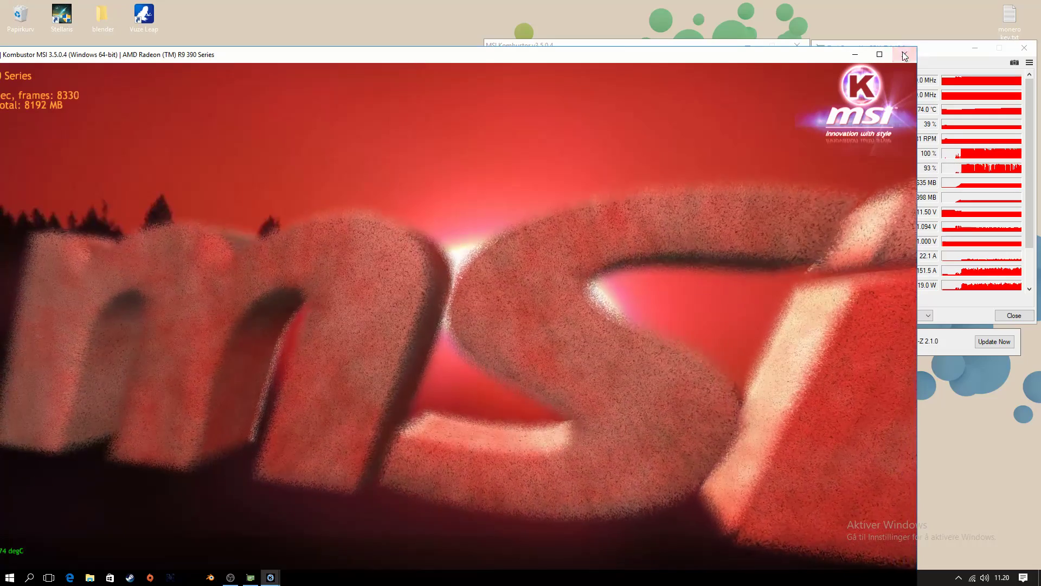
key(Escape)
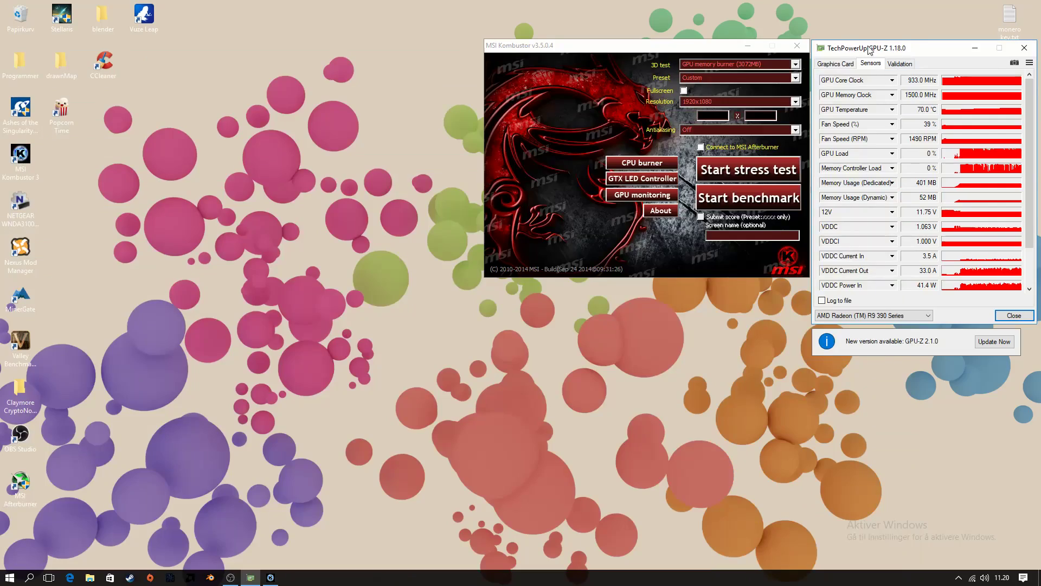
drag(872, 48, 318, 50)
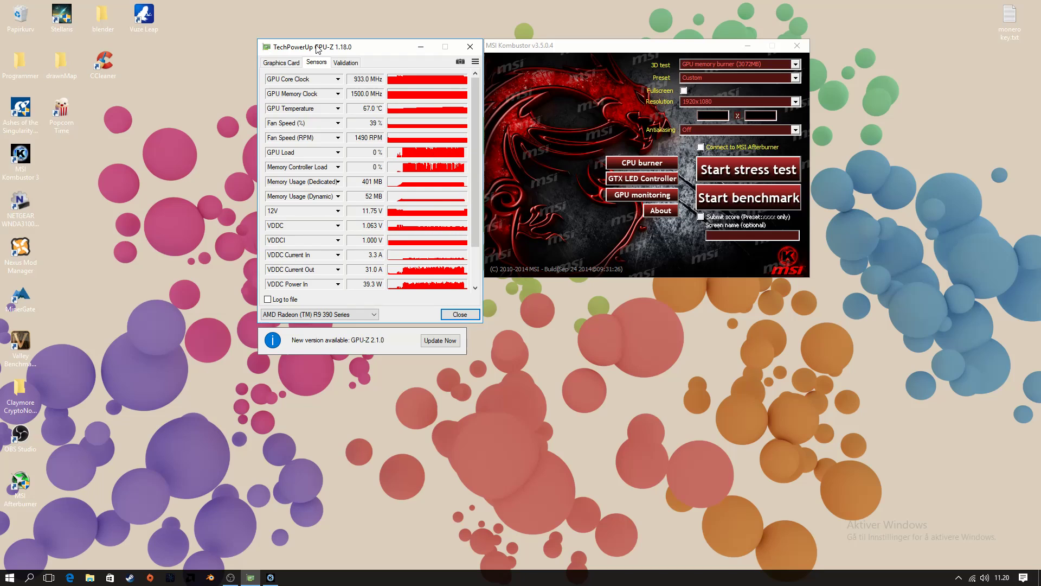
click(230, 577)
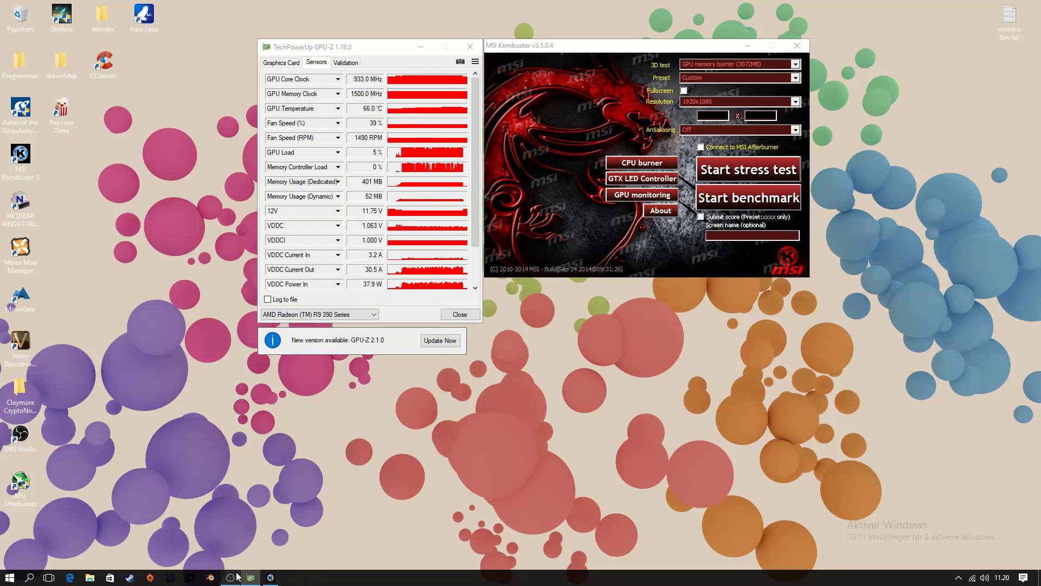